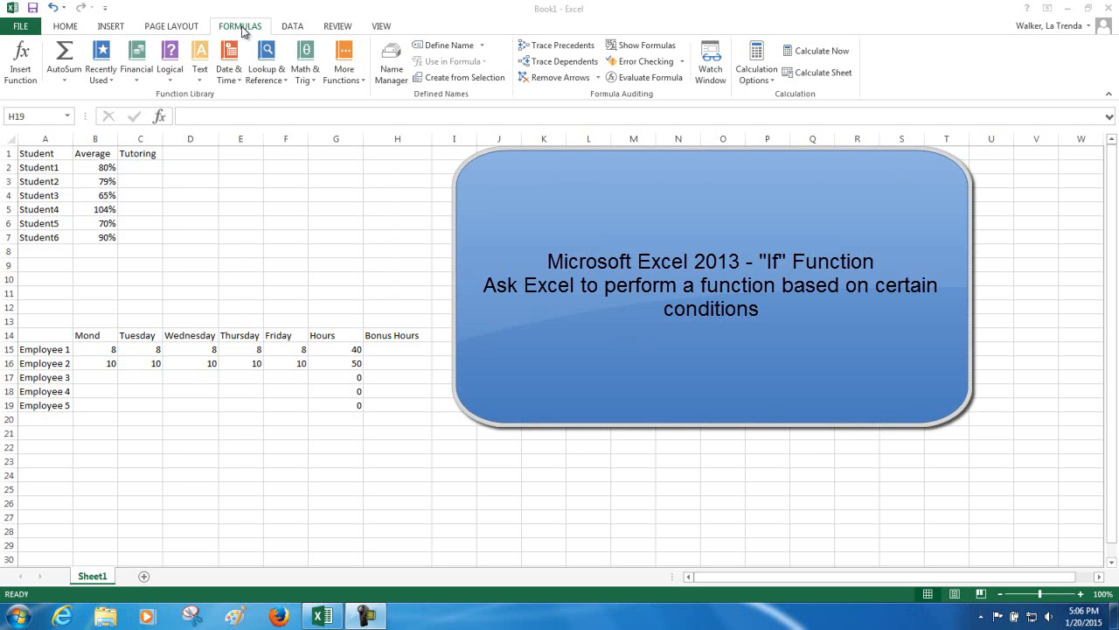
left_click(171, 77)
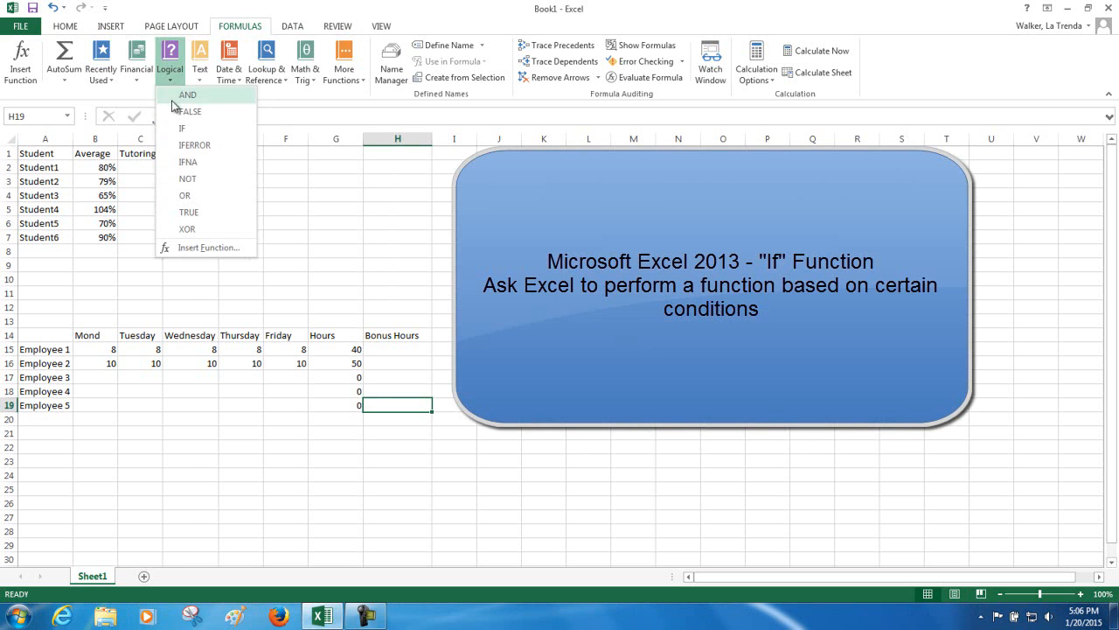
left_click(42, 99)
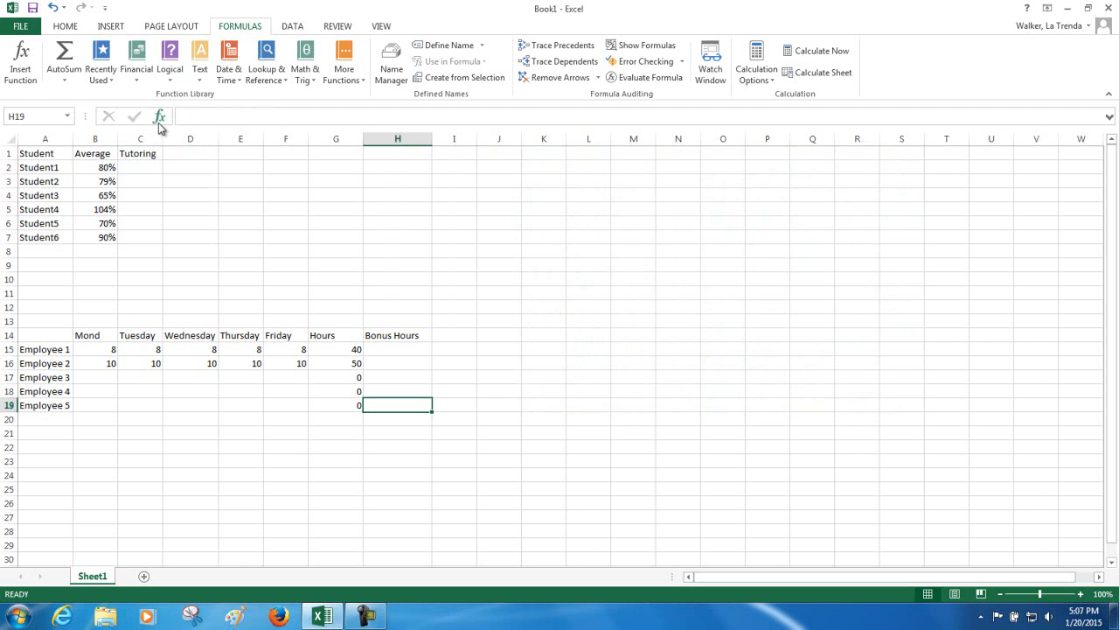
Enter an IF formula in C2 that returns "yes" when B2<=80% and "no" otherwise.
left_click(127, 168)
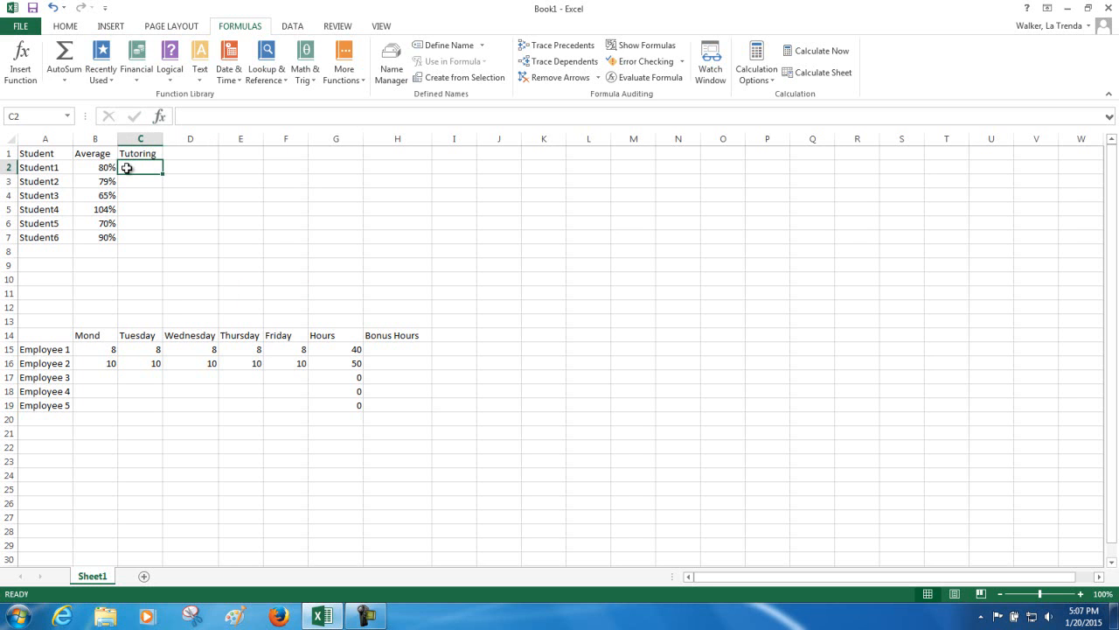
type("=")
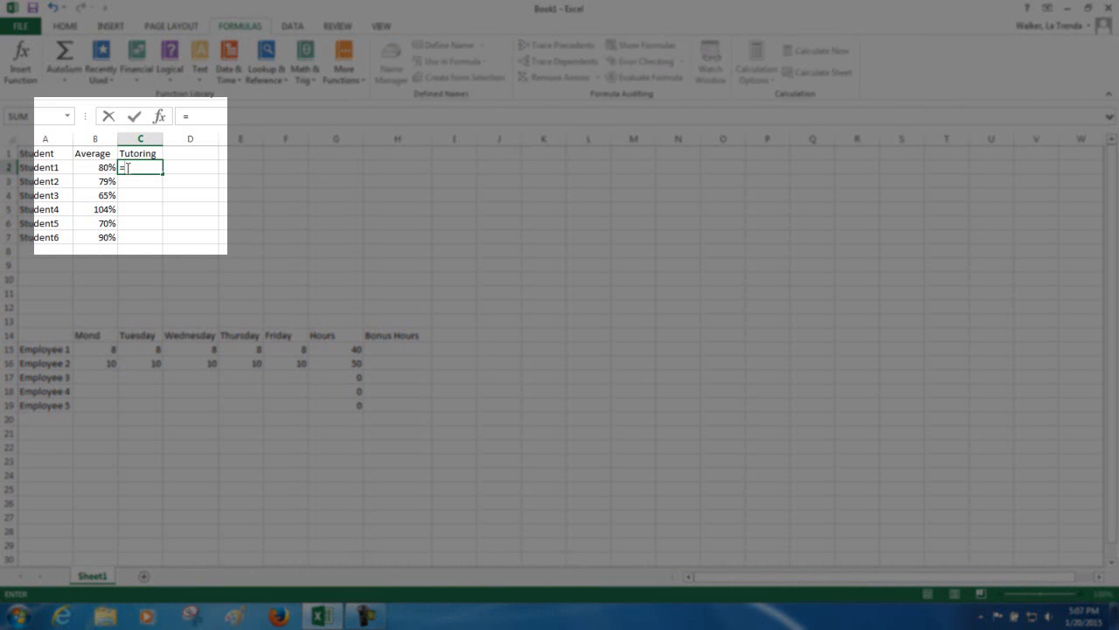
type("if")
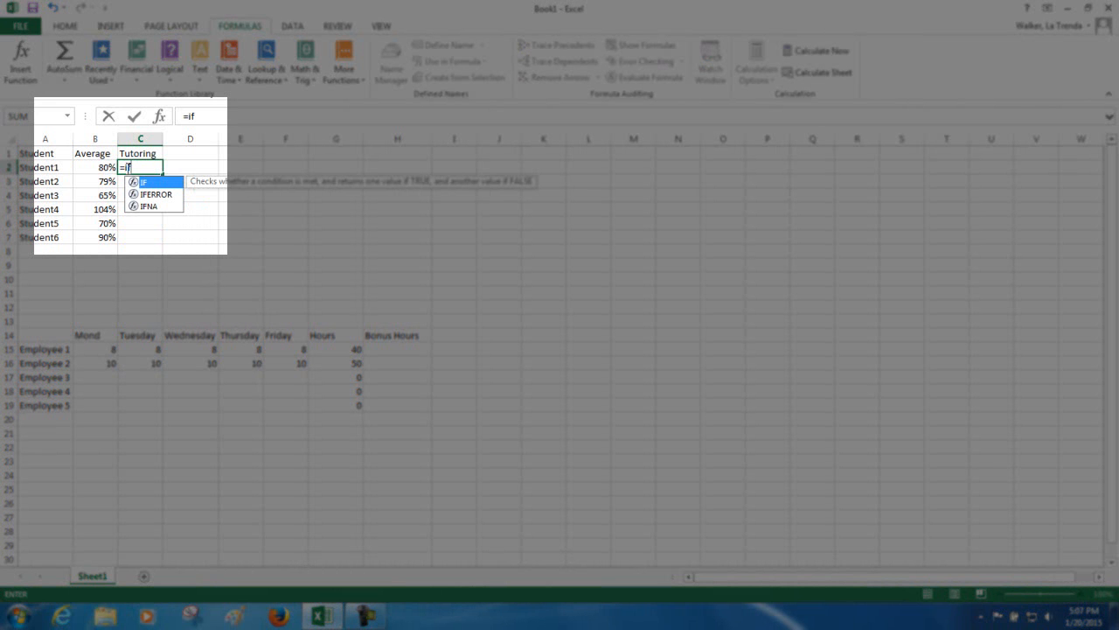
type("(")
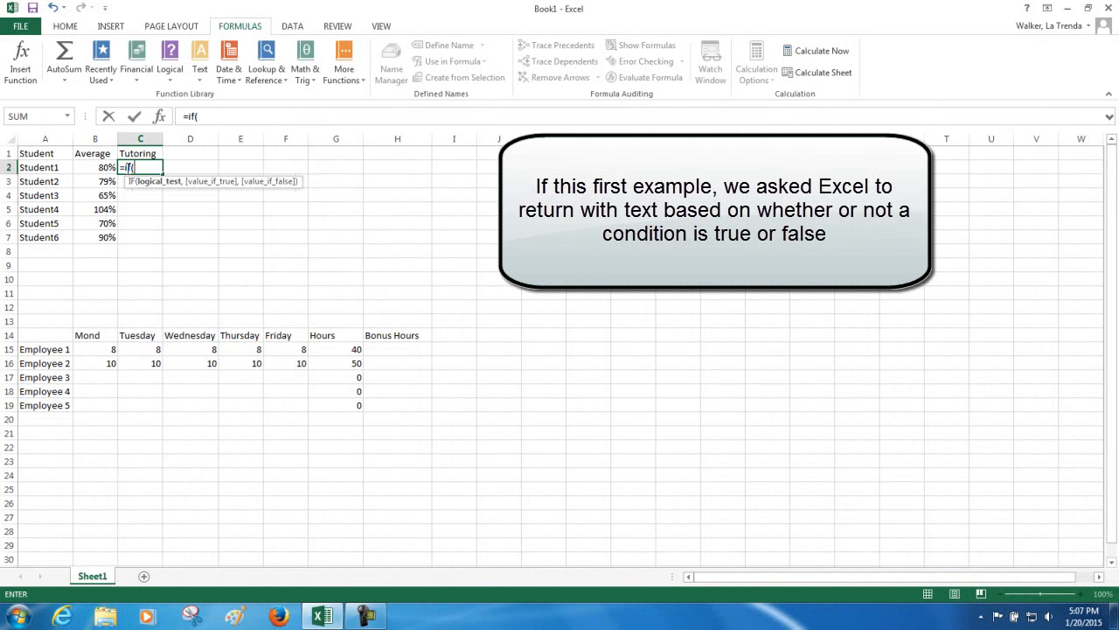
left_click(97, 167)
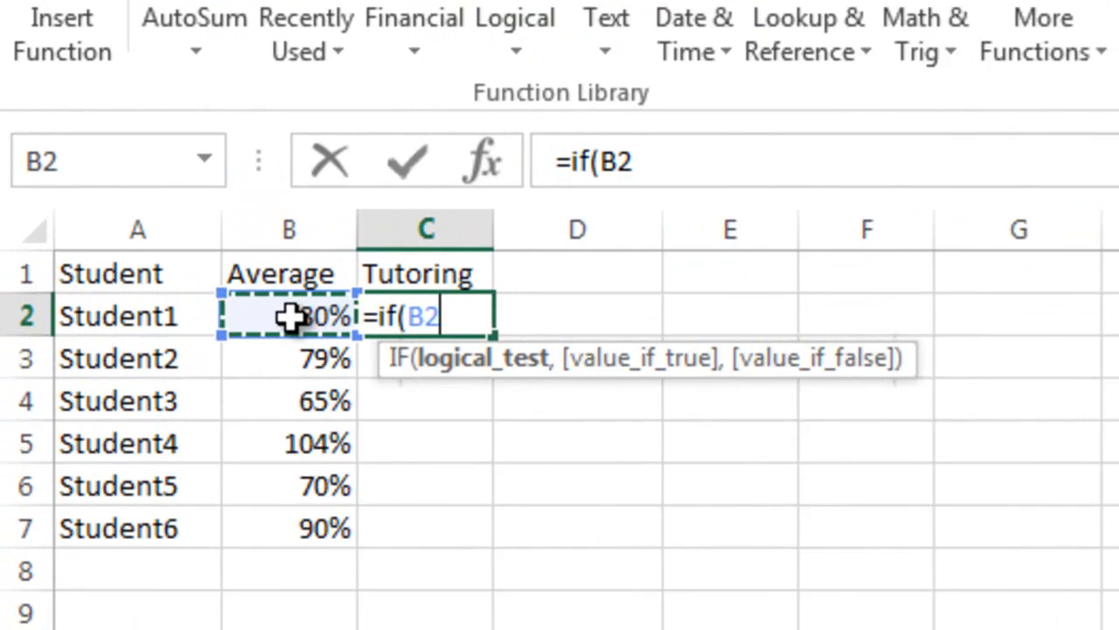
type("<")
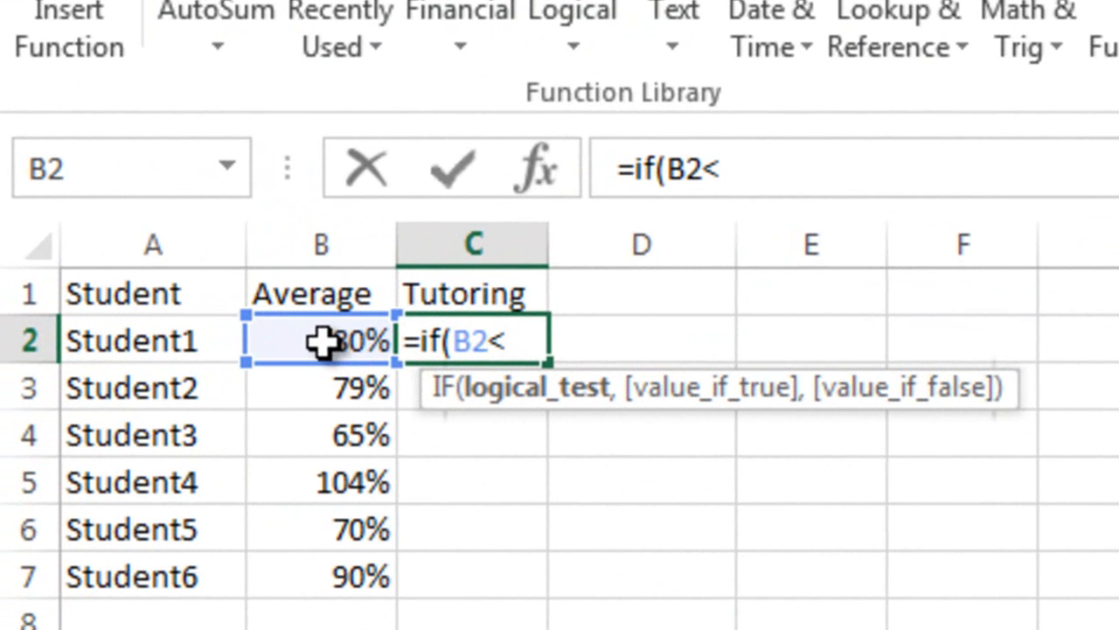
type("=80%")
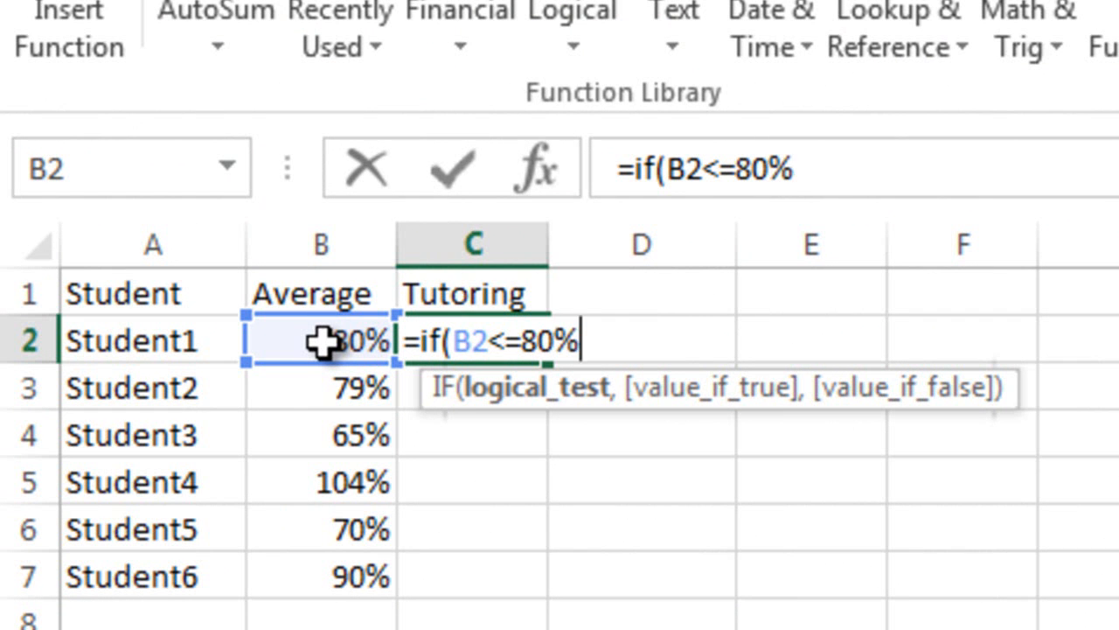
type(",")
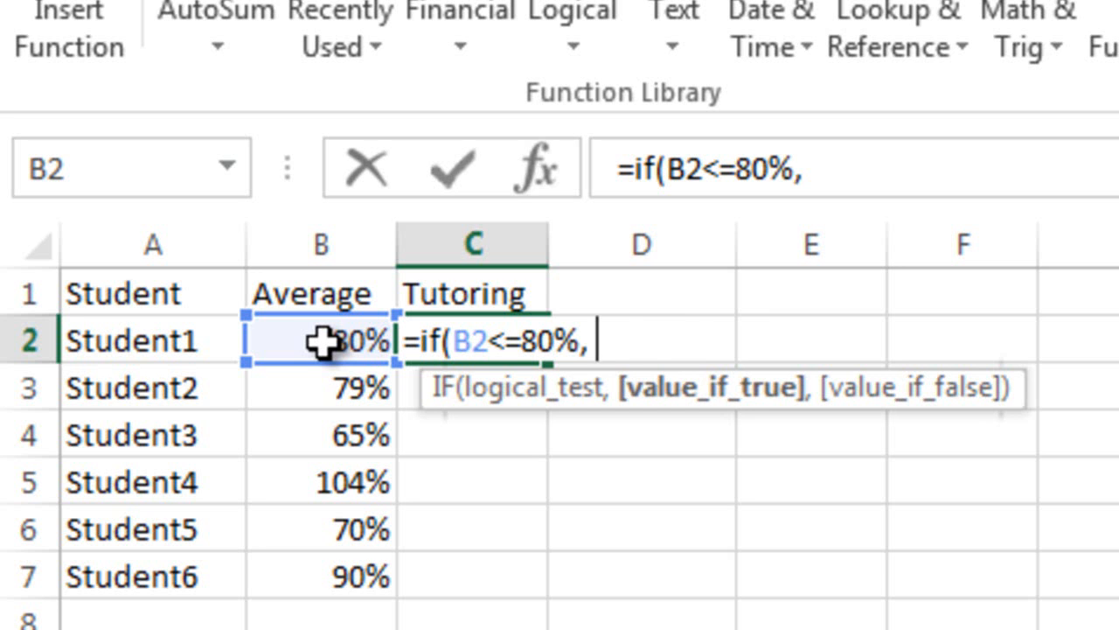
type("\"yes\"")
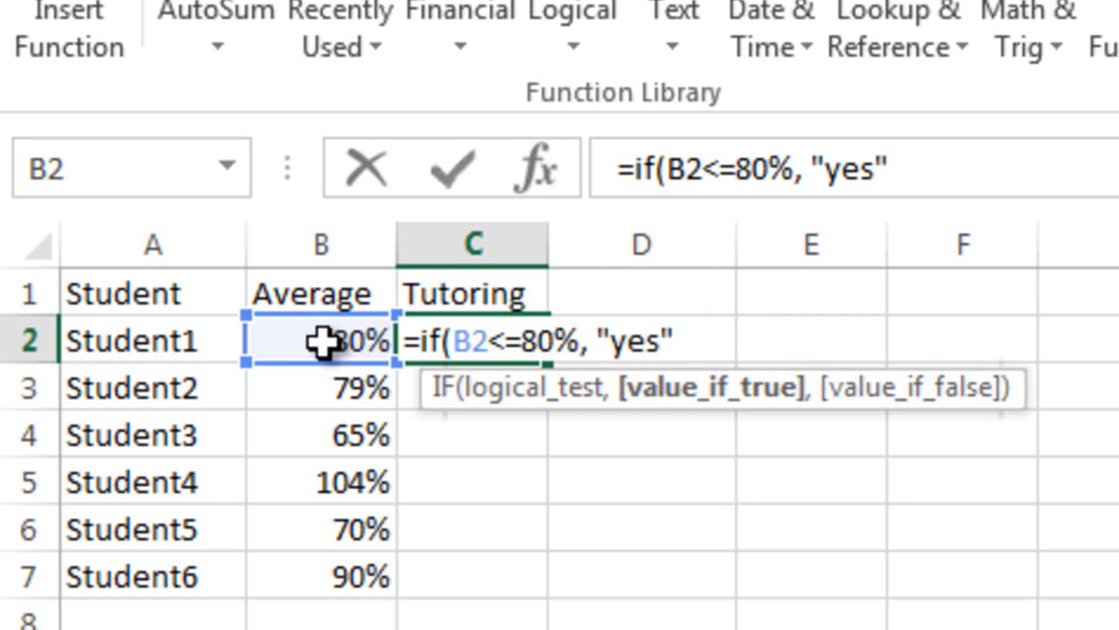
type(",")
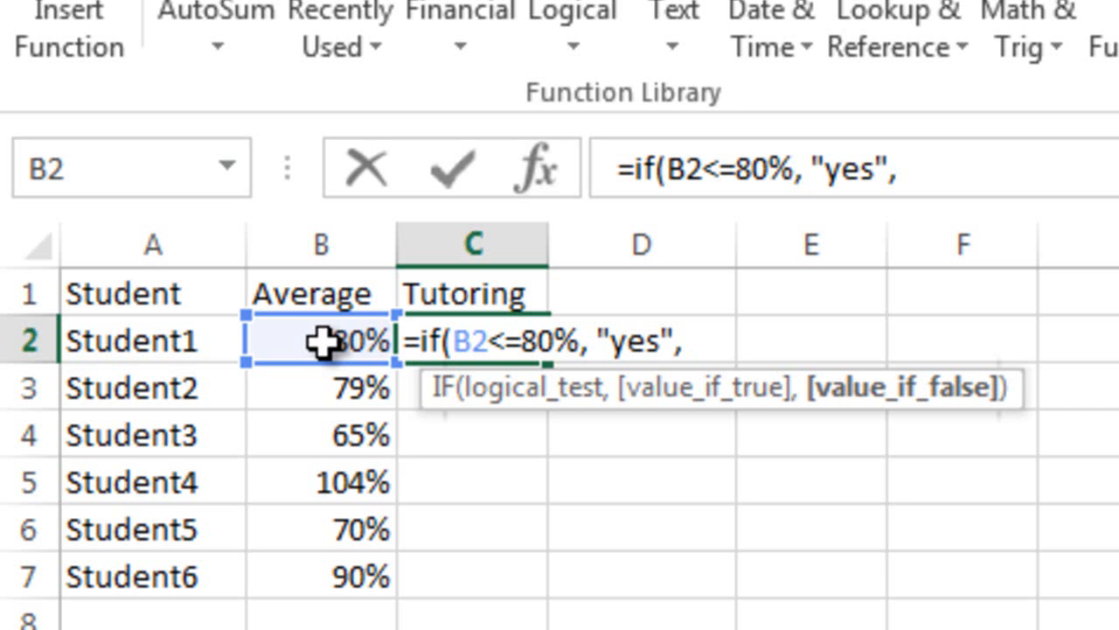
type("\"no\"")
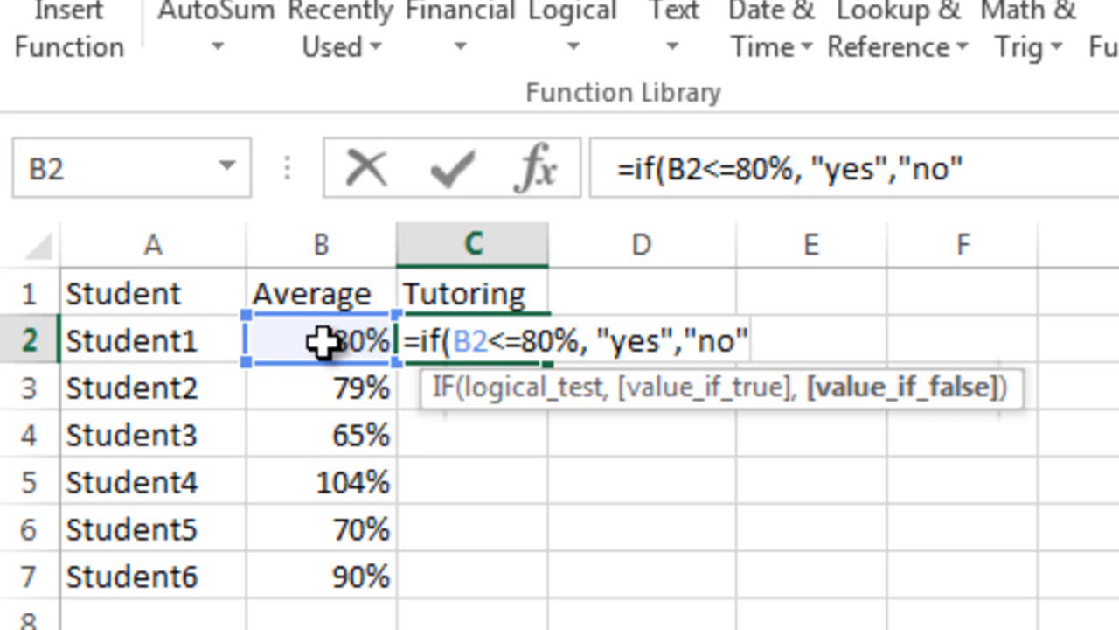
type(")")
key("Return")
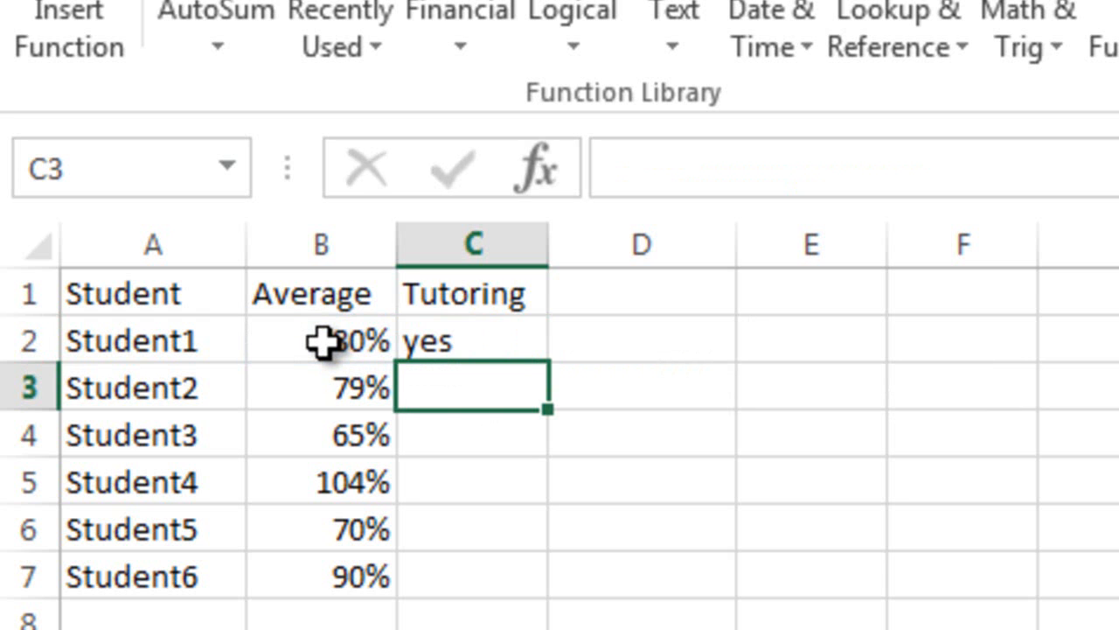
Fill the Tutoring formula from C2 down through C7 and check the cell references in the copied formulas.
left_click(506, 337)
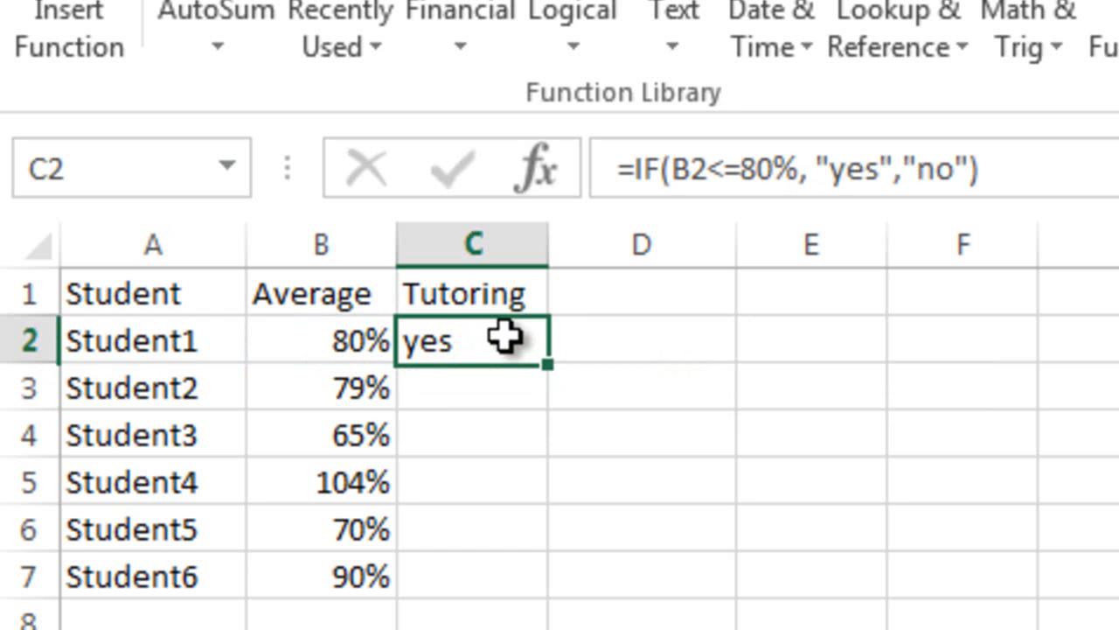
left_click(306, 347)
left_click(424, 341)
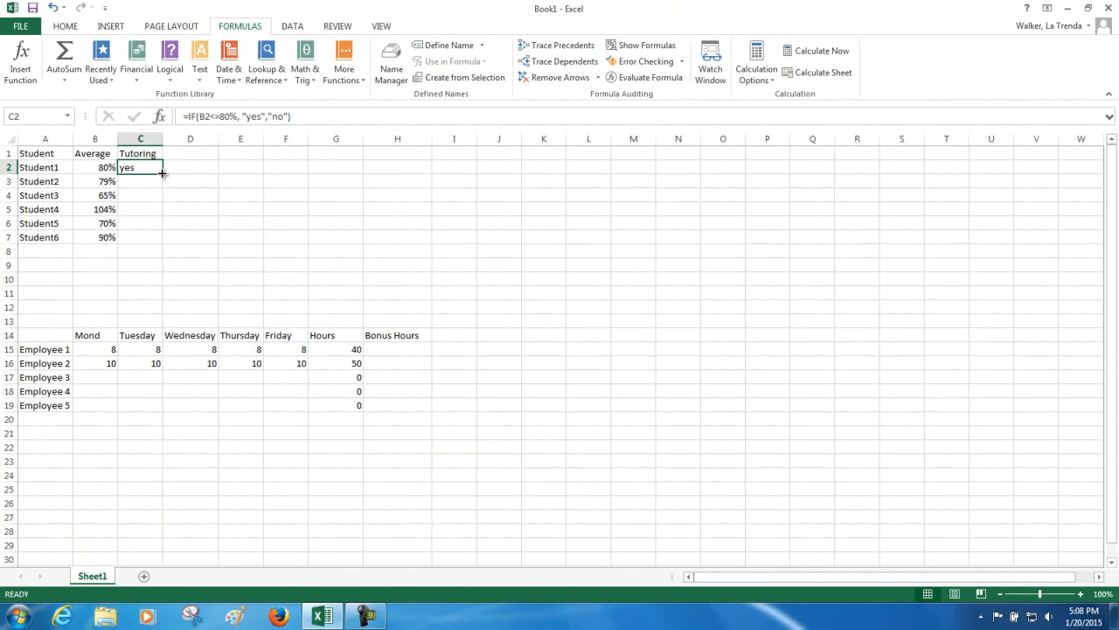
left_click_drag(162, 173, 152, 246)
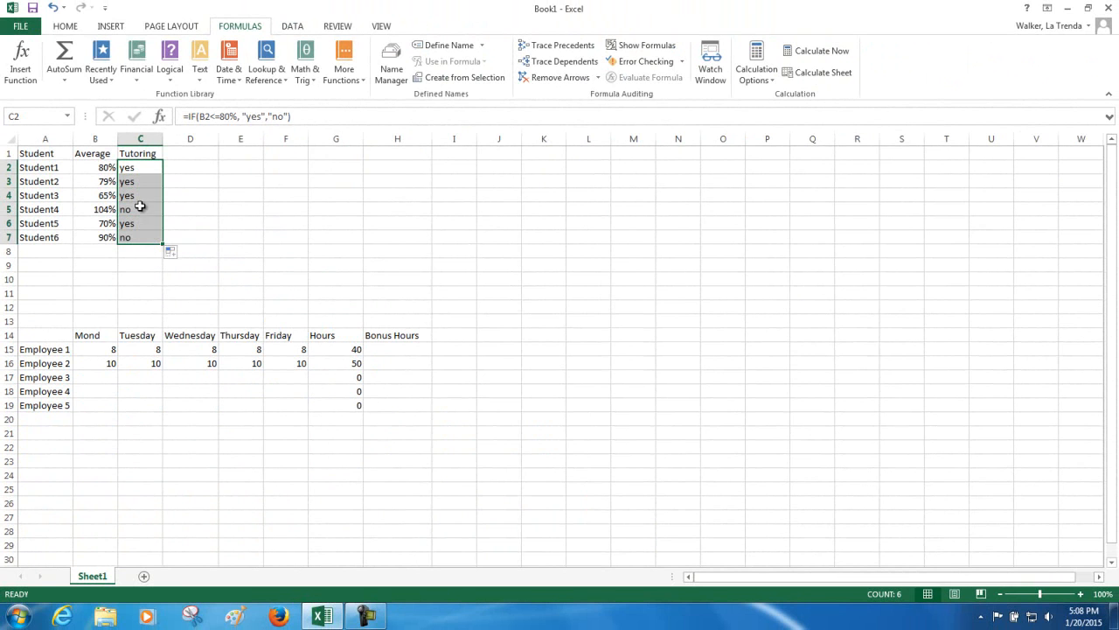
left_click(128, 170)
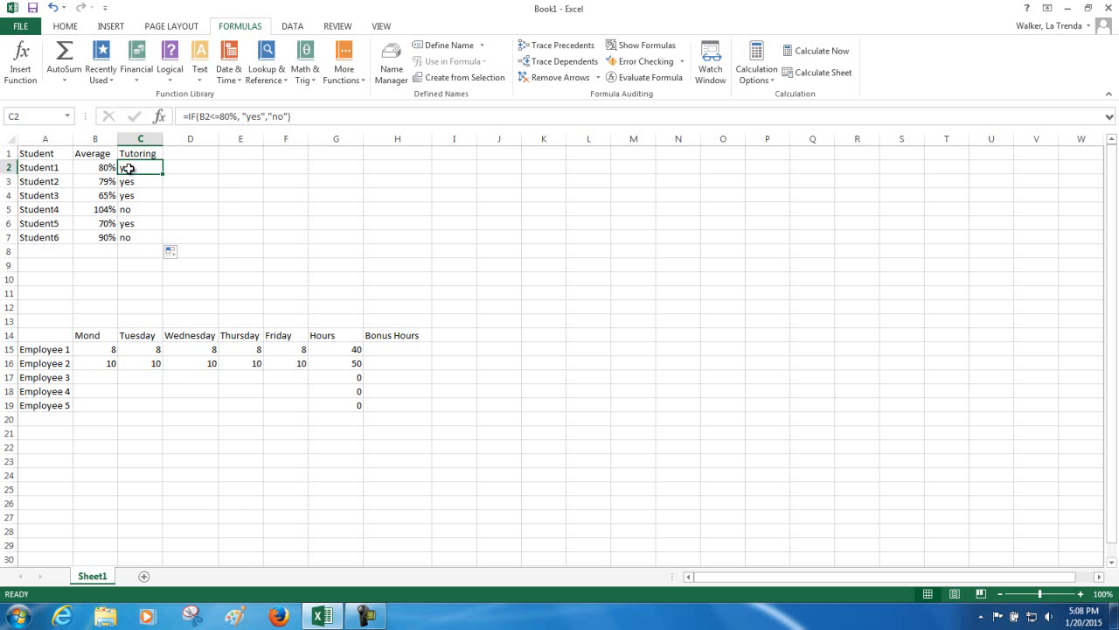
left_click(131, 179)
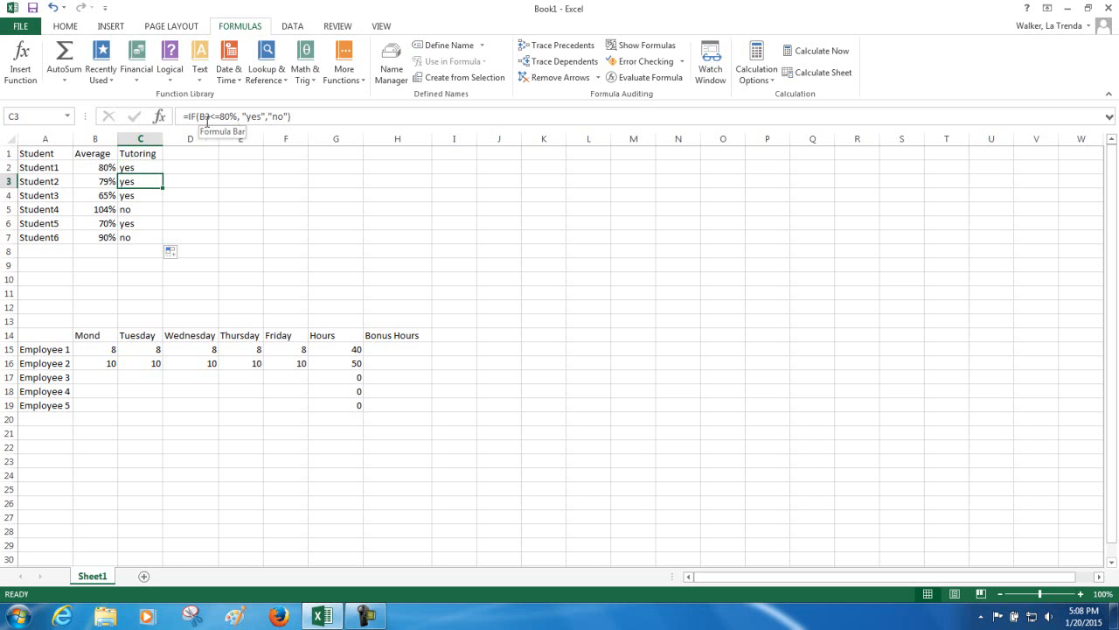
left_click(140, 195)
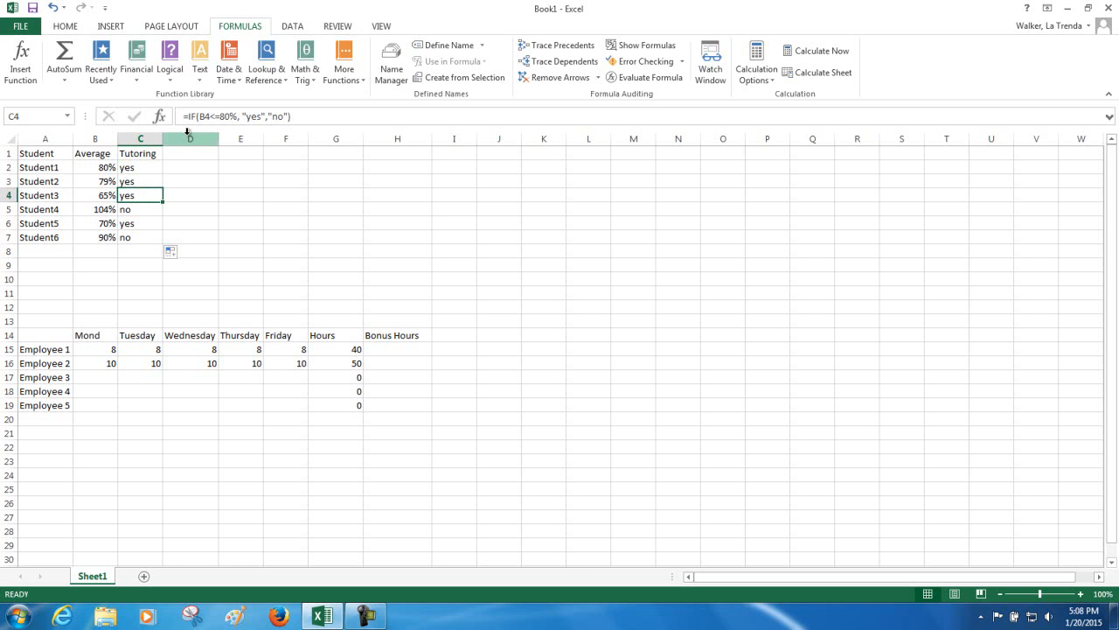
left_click(126, 213)
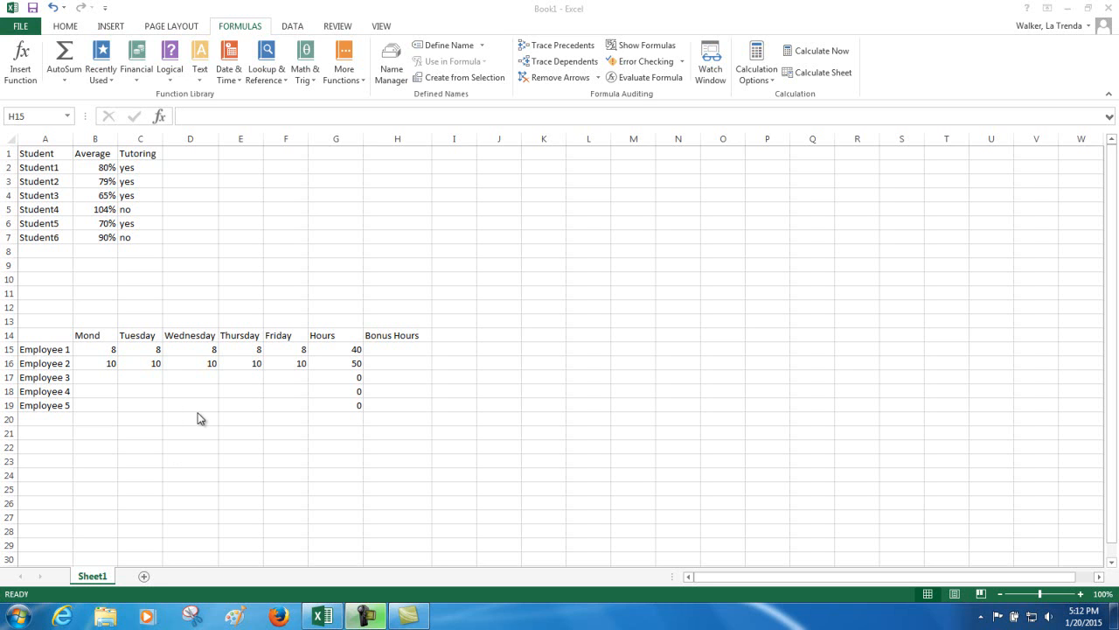
Enter an IF formula in H15 that returns "none" when G15<=40 and G15+10 otherwise.
left_click(383, 351)
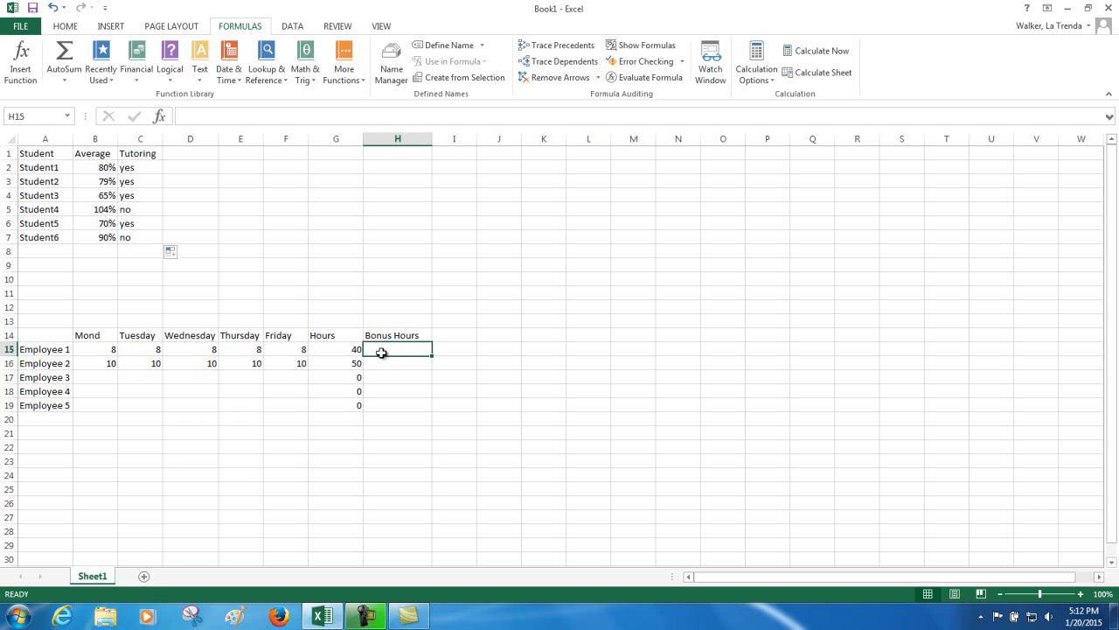
type("=if(")
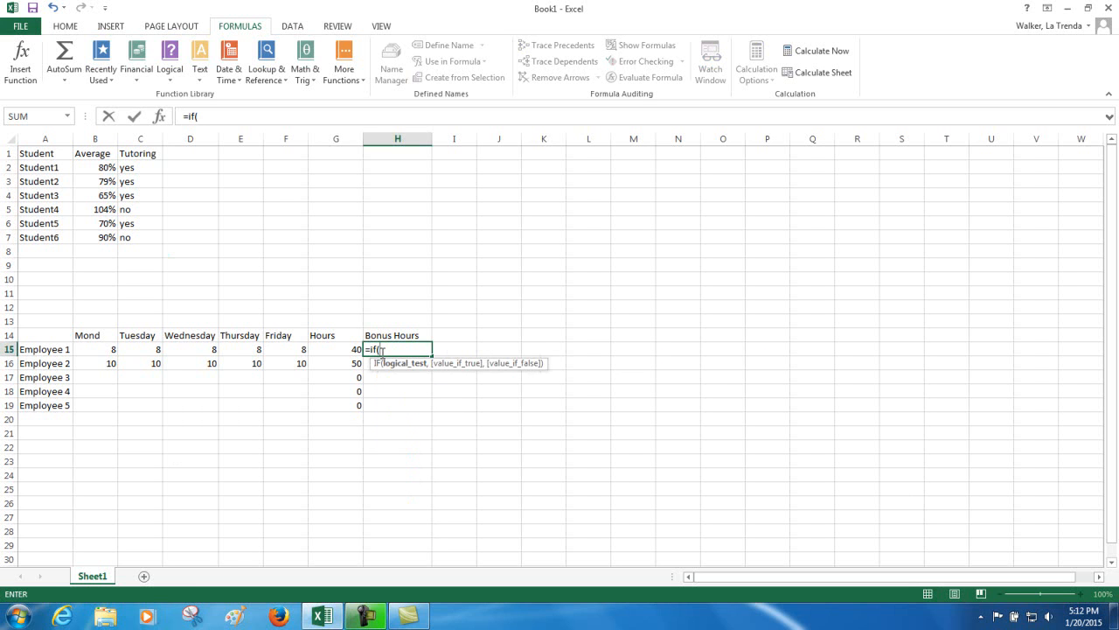
left_click(336, 348)
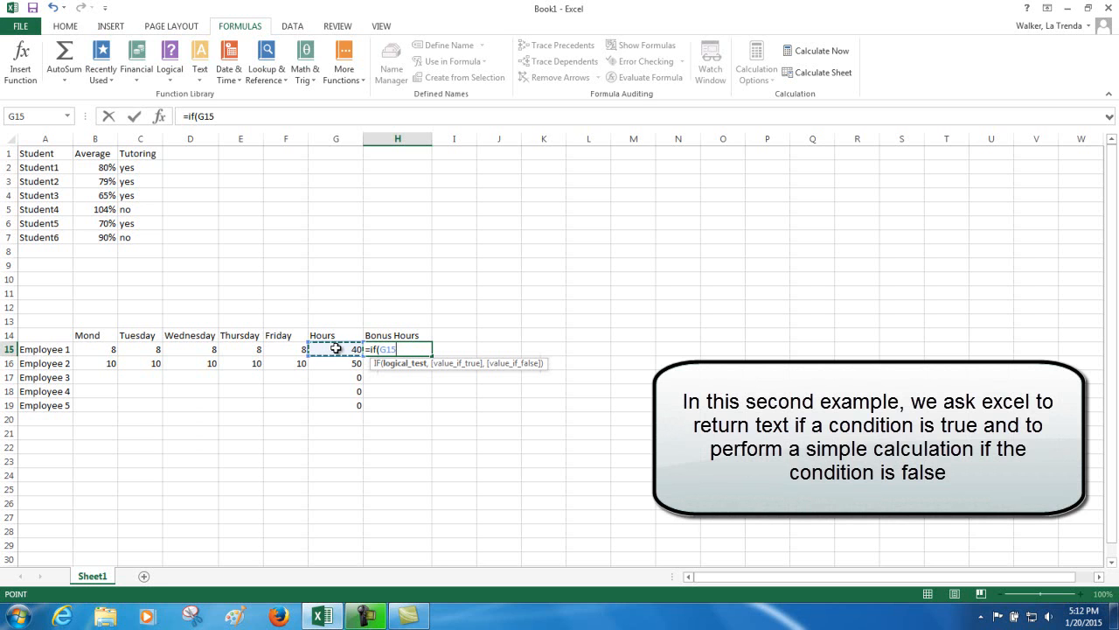
type(">")
key("BackSpace")
type("<=40,")
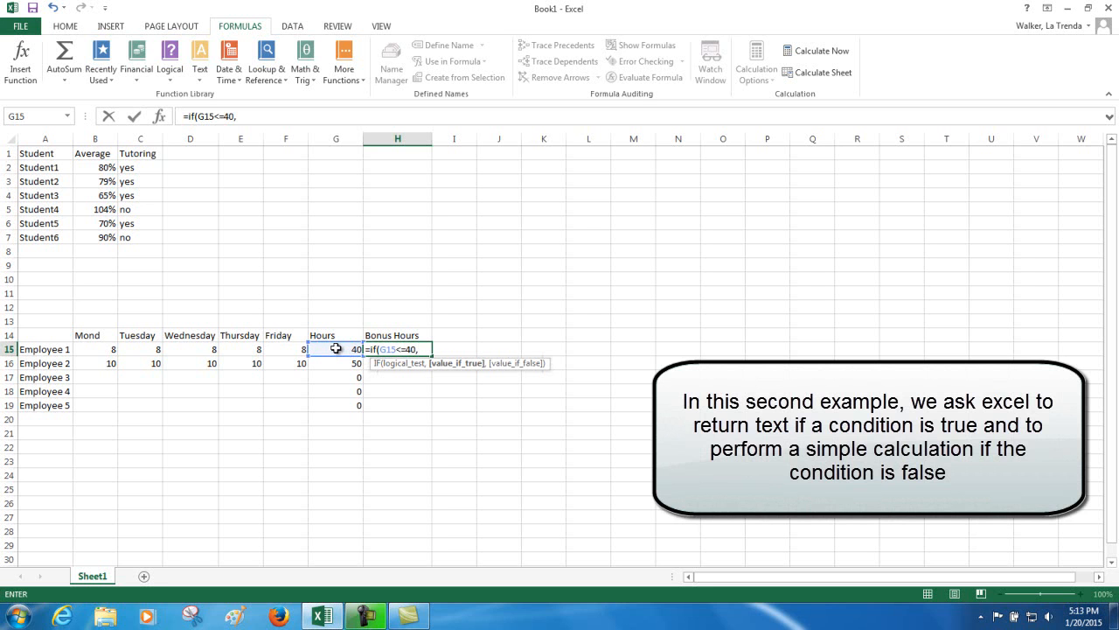
type(" \"none\"")
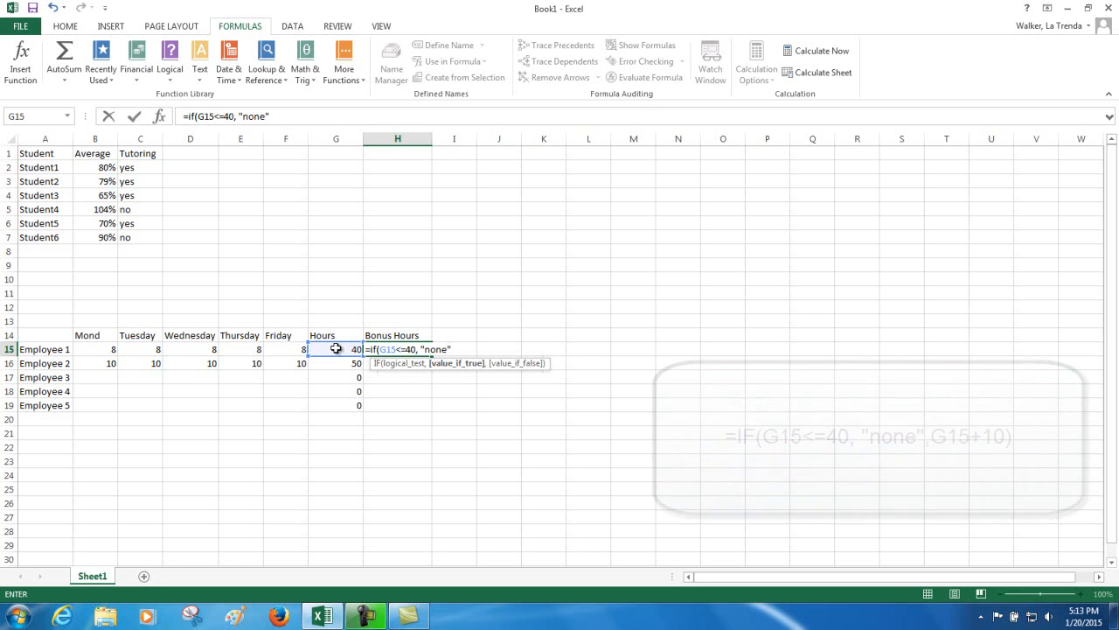
type(",")
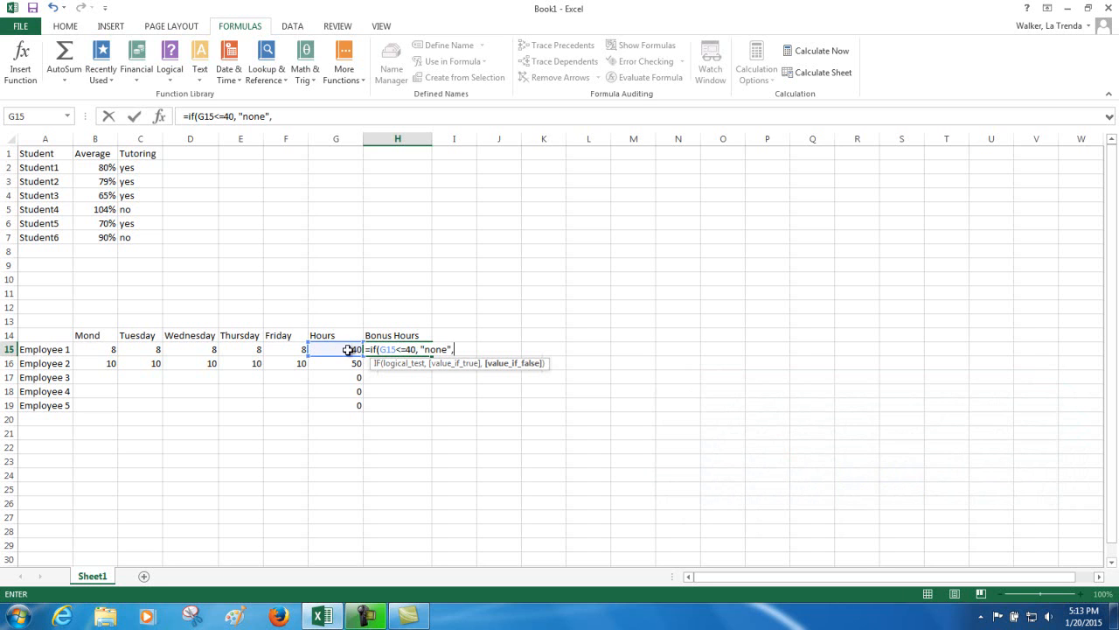
left_click(343, 349)
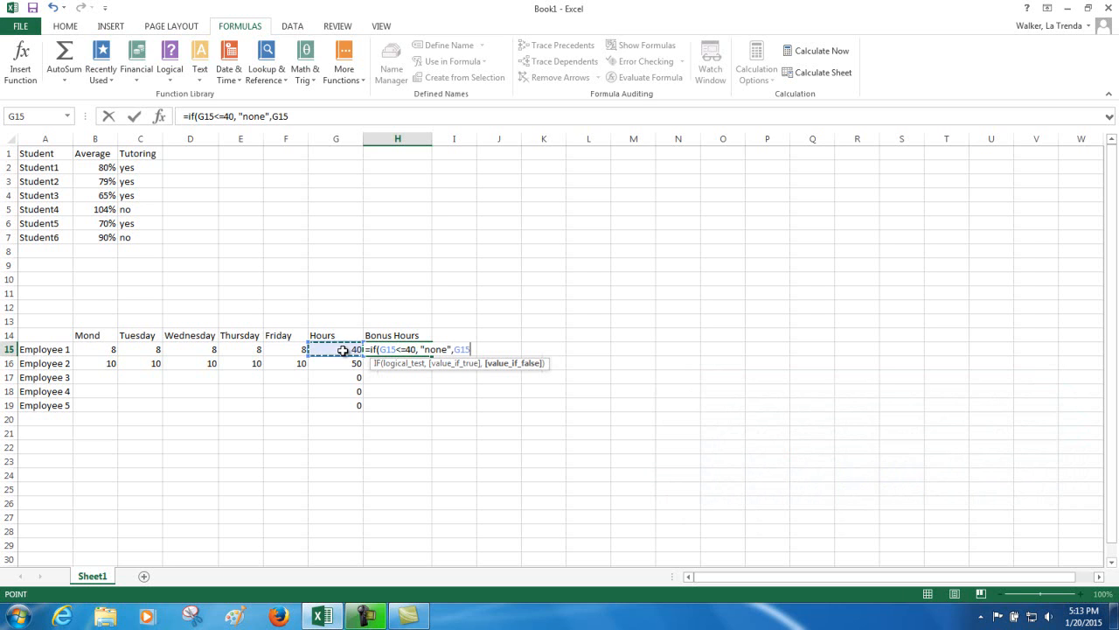
type("+10)")
key("Return")
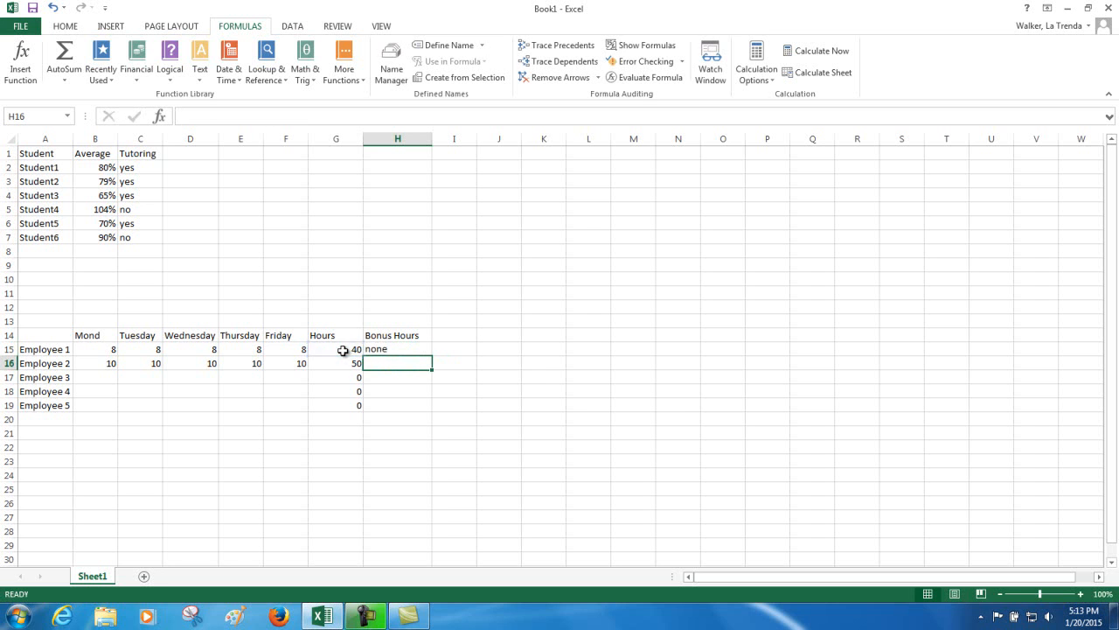
Fill the Bonus Hours formula from H15 down through H19 and check Employee 2's Hours and Bonus Hours formulas.
left_click(342, 349)
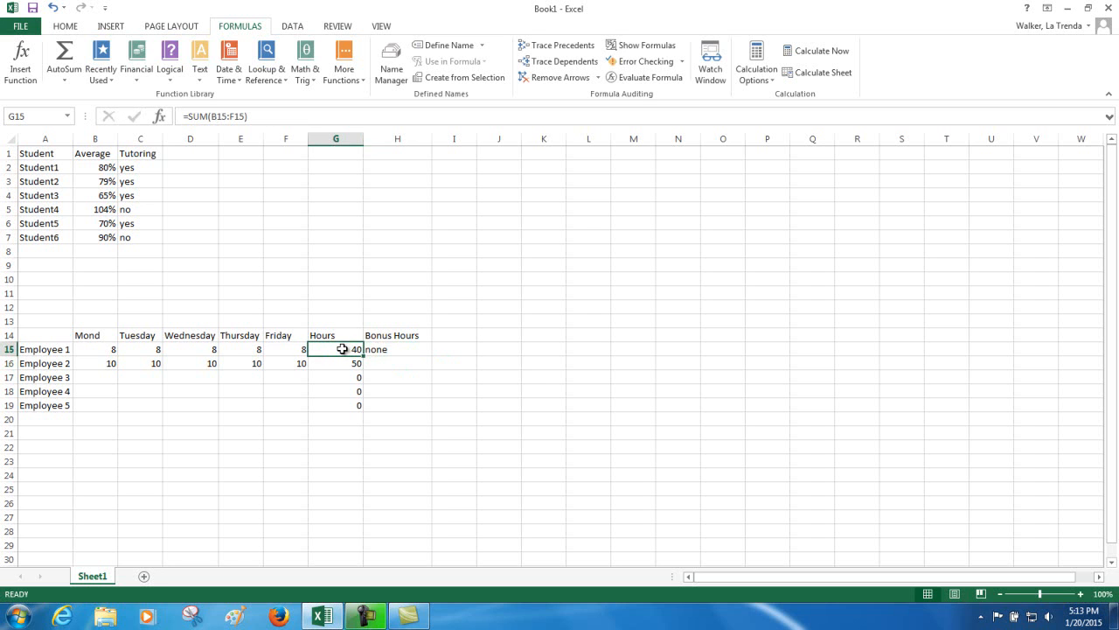
left_click(415, 350)
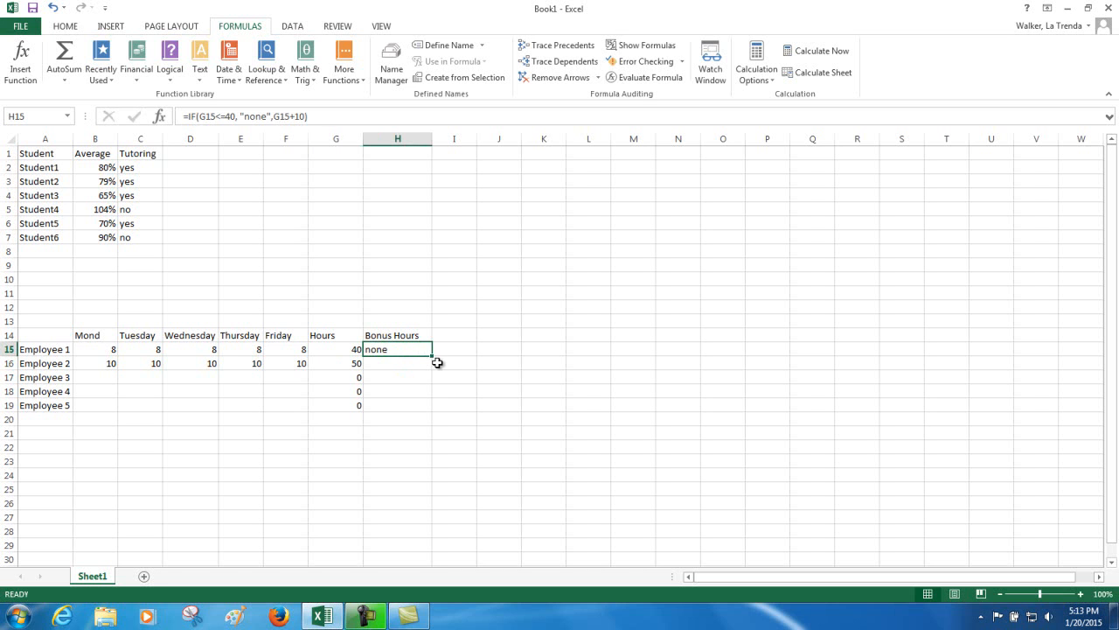
left_click_drag(433, 357, 433, 411)
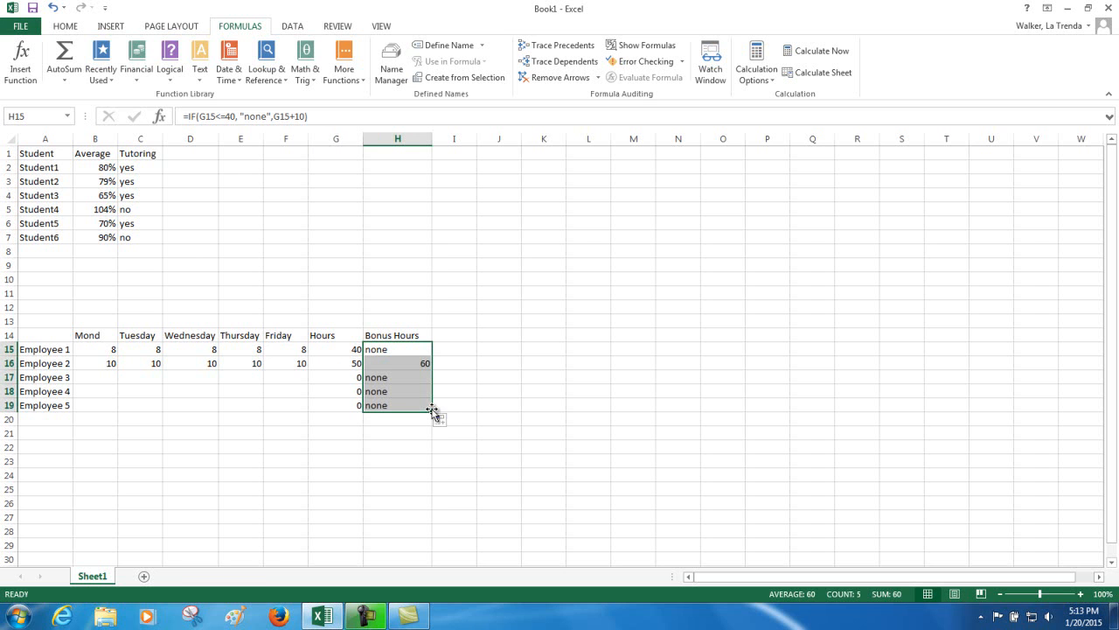
left_click(348, 365)
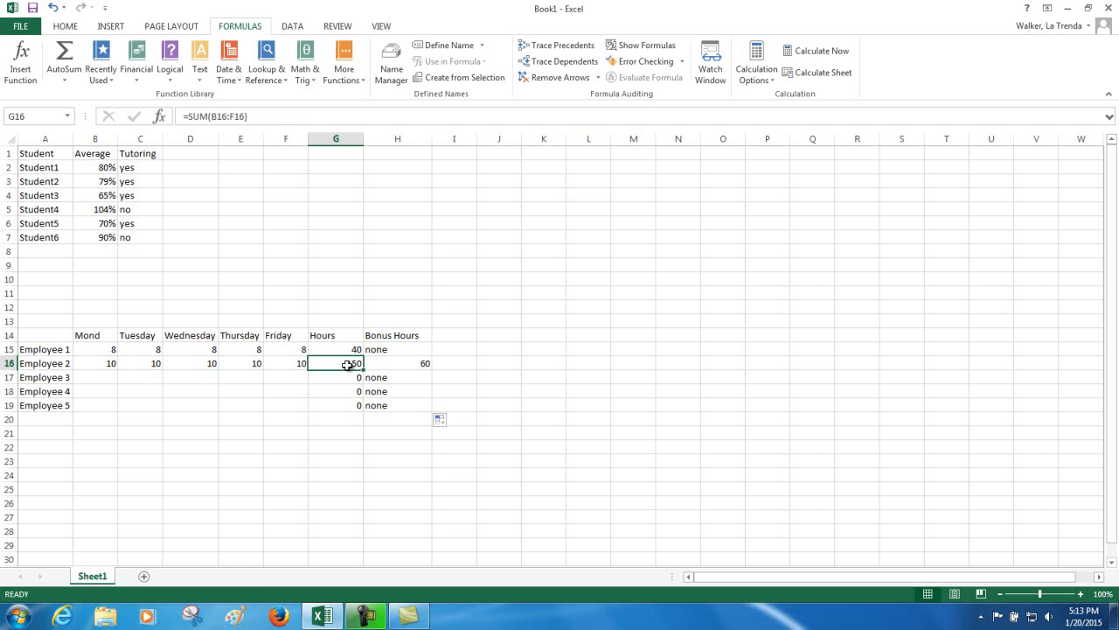
left_click(387, 368)
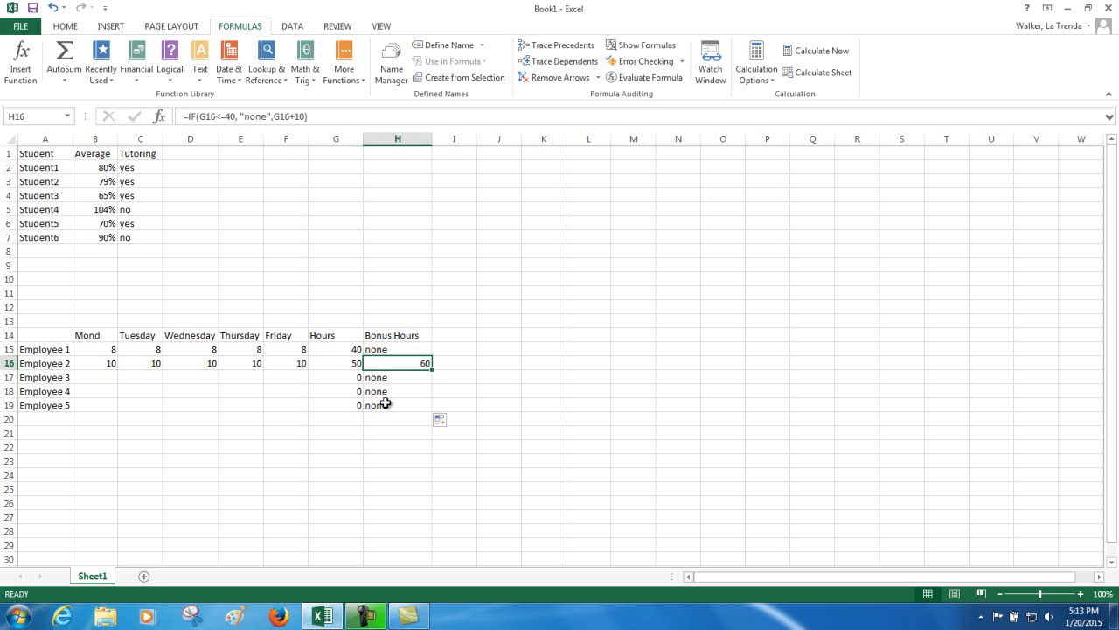
Enter 20 hours for Employee 3 on each day from Monday to Friday and check the Bonus Hours formula in H17.
left_click(86, 375)
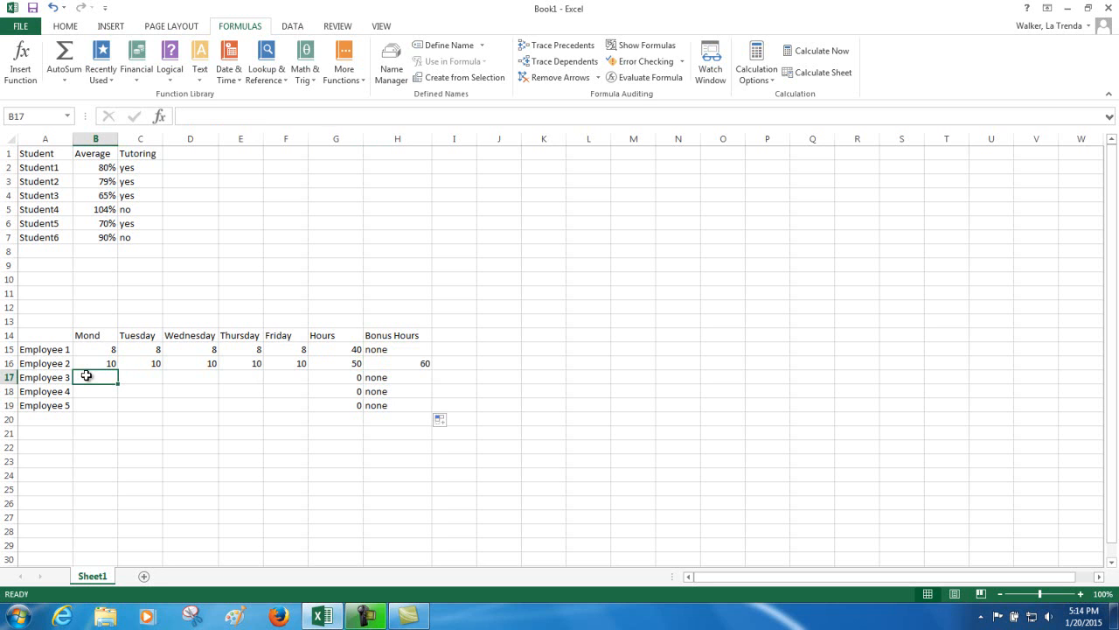
type("20")
key("Tab")
type("20")
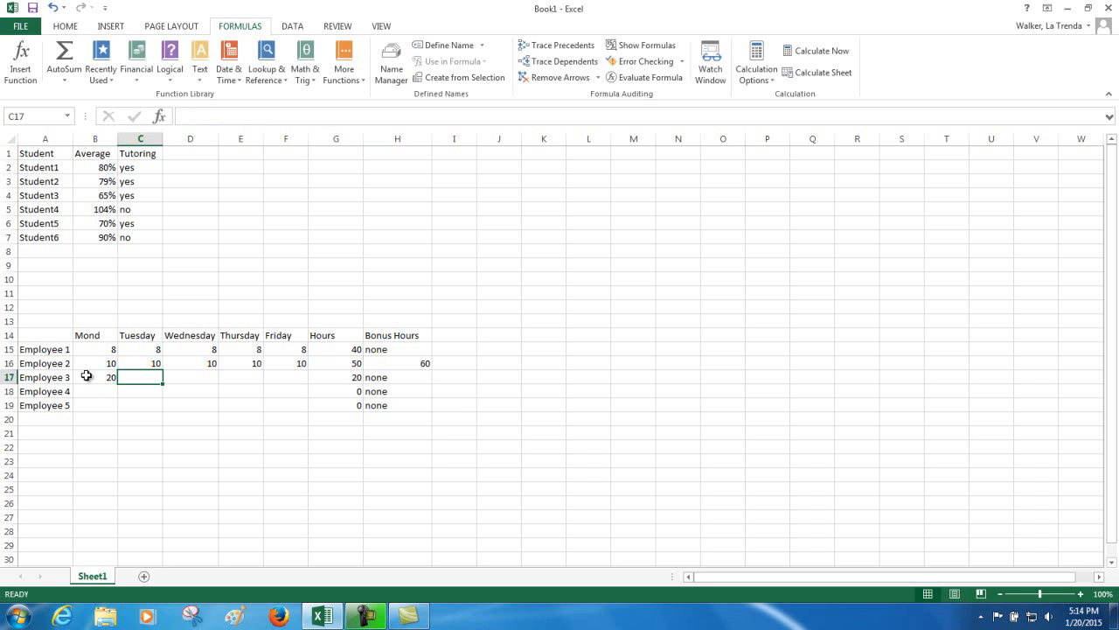
key("Tab")
type("20")
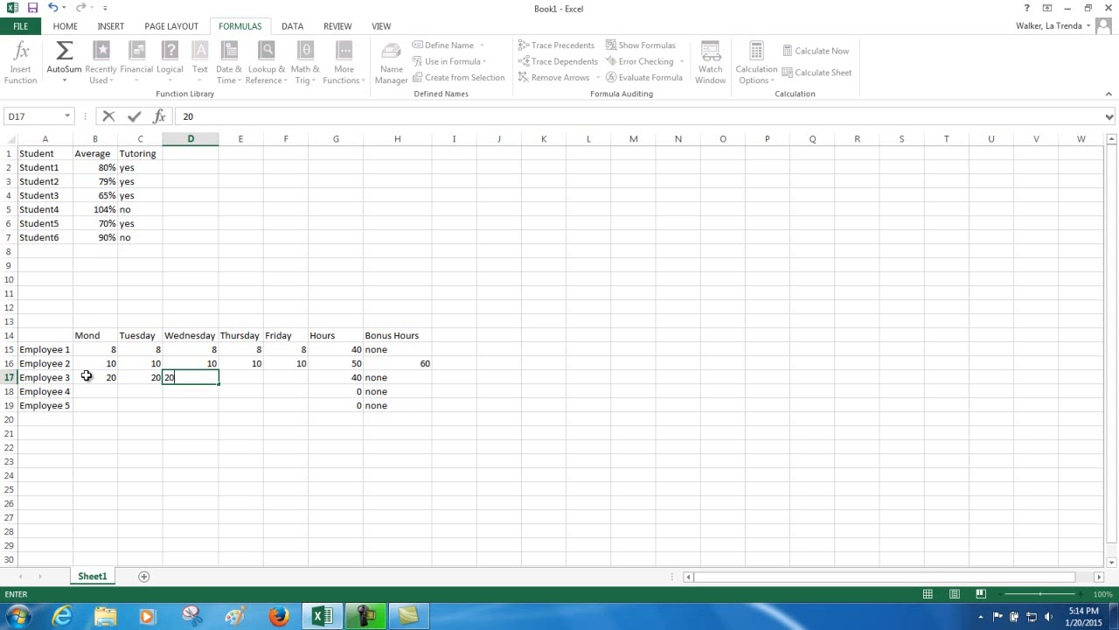
key("Tab")
type("20")
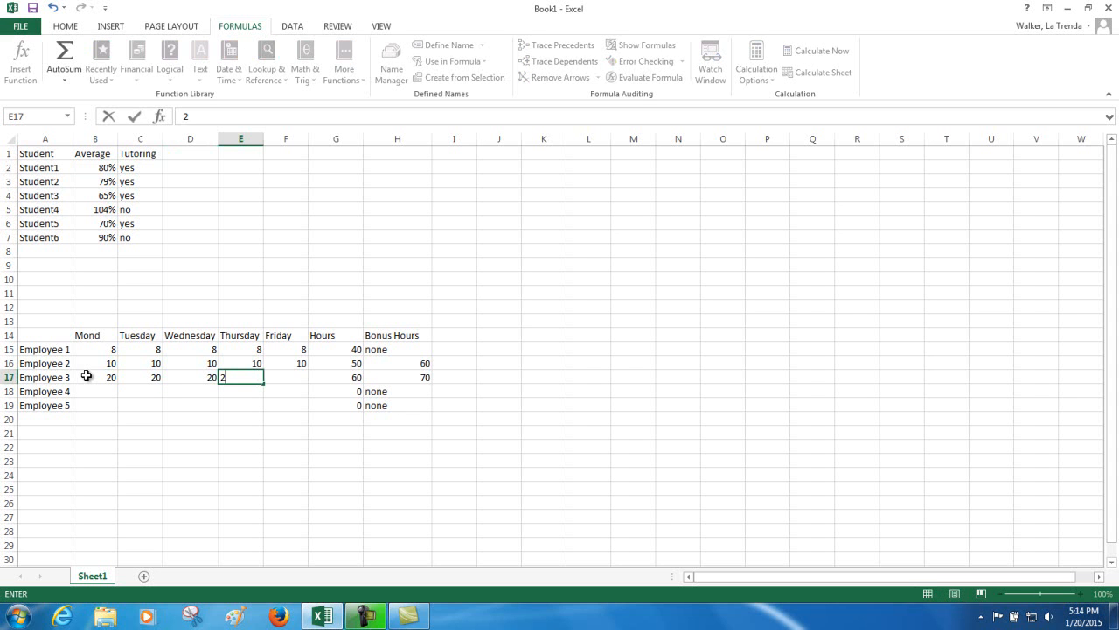
key("Tab")
type("20")
key("Tab")
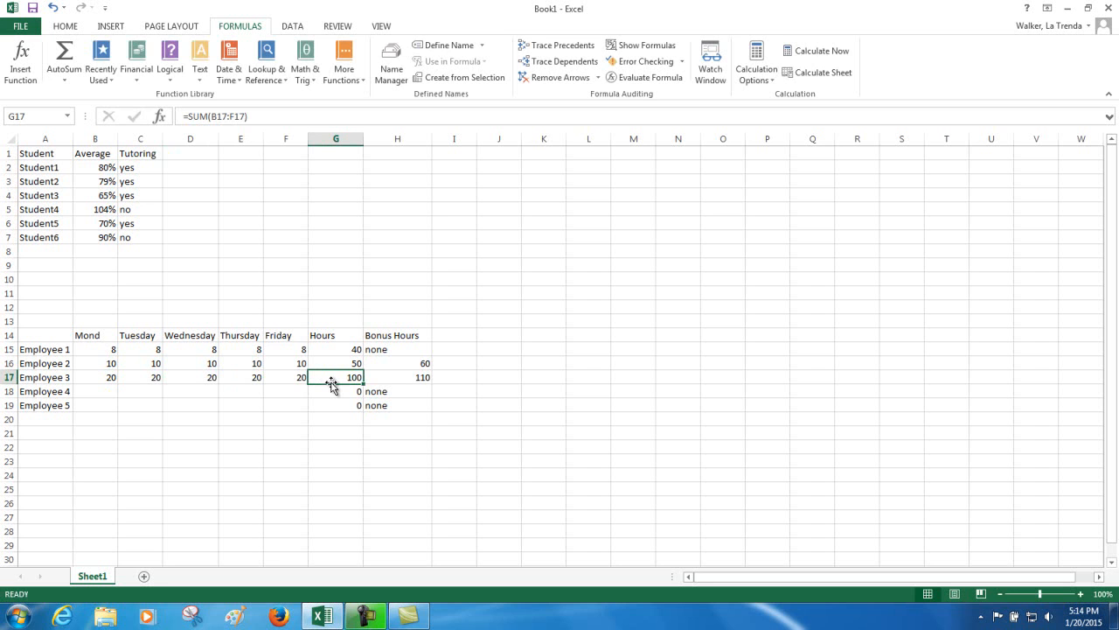
left_click(400, 378)
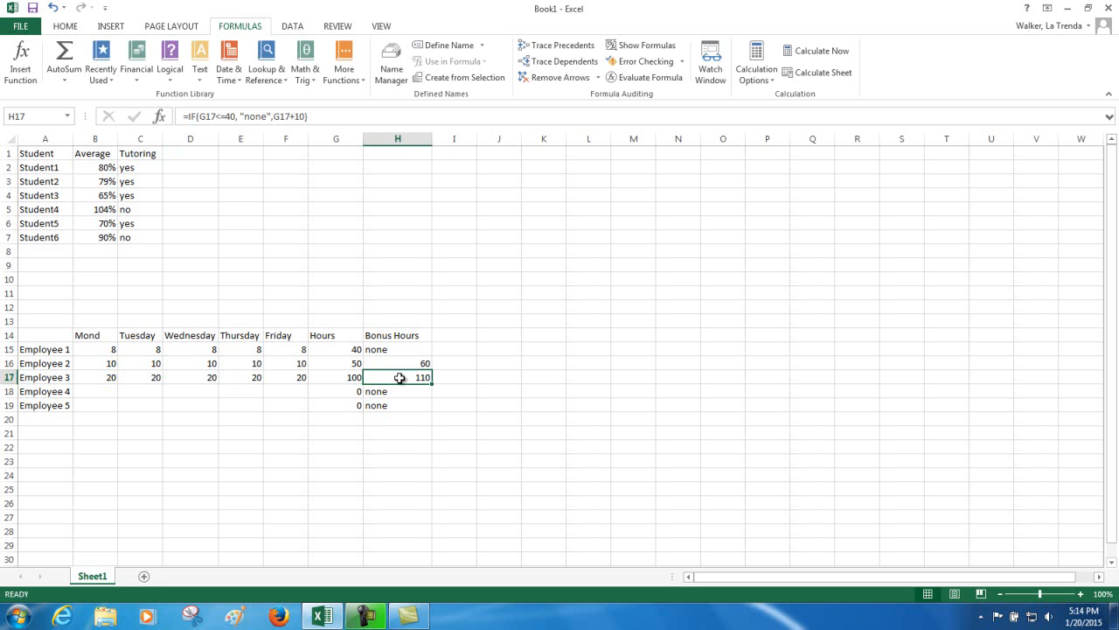
Enter 4 hours for Employee 4 on each day from Monday to Friday and check the Bonus Hours formula in H18.
left_click(106, 395)
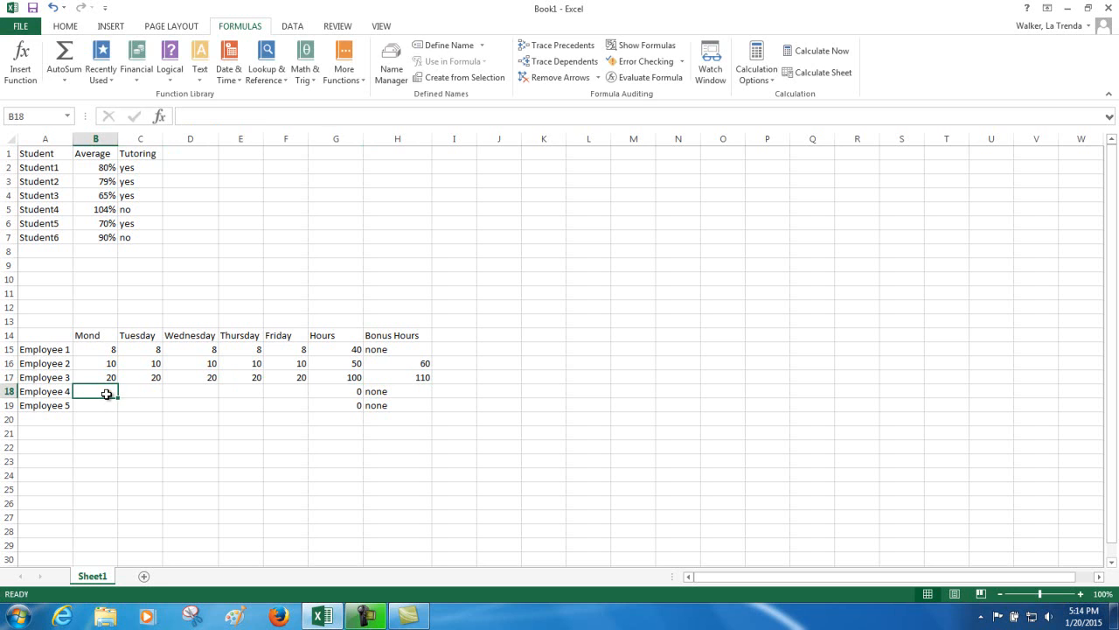
type("4")
key("Tab")
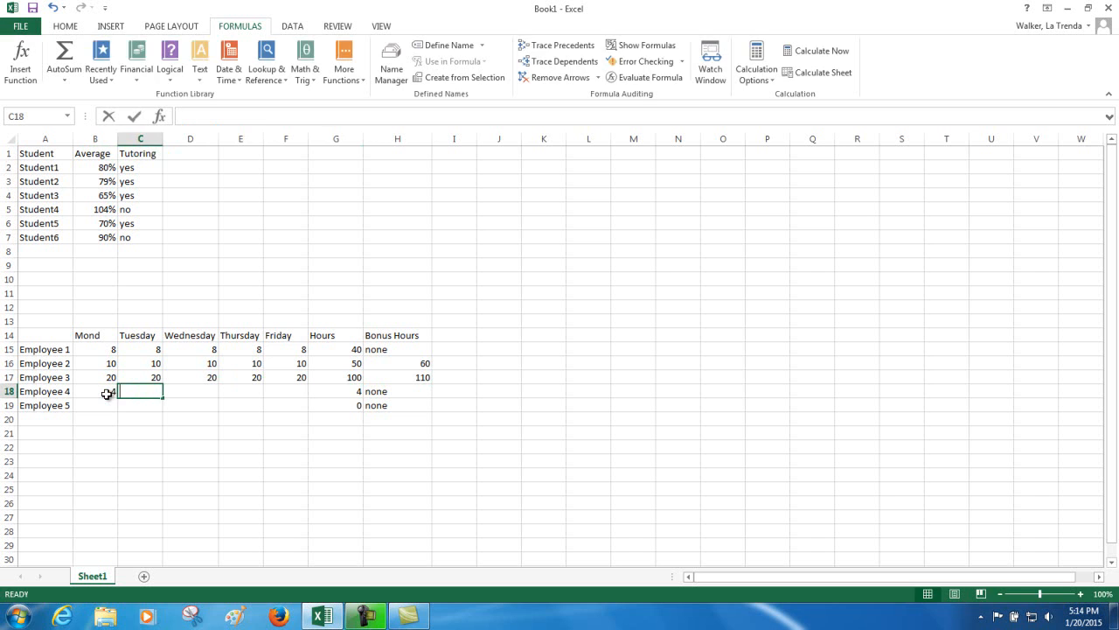
type("4")
key("Tab")
type("4")
key("Tab")
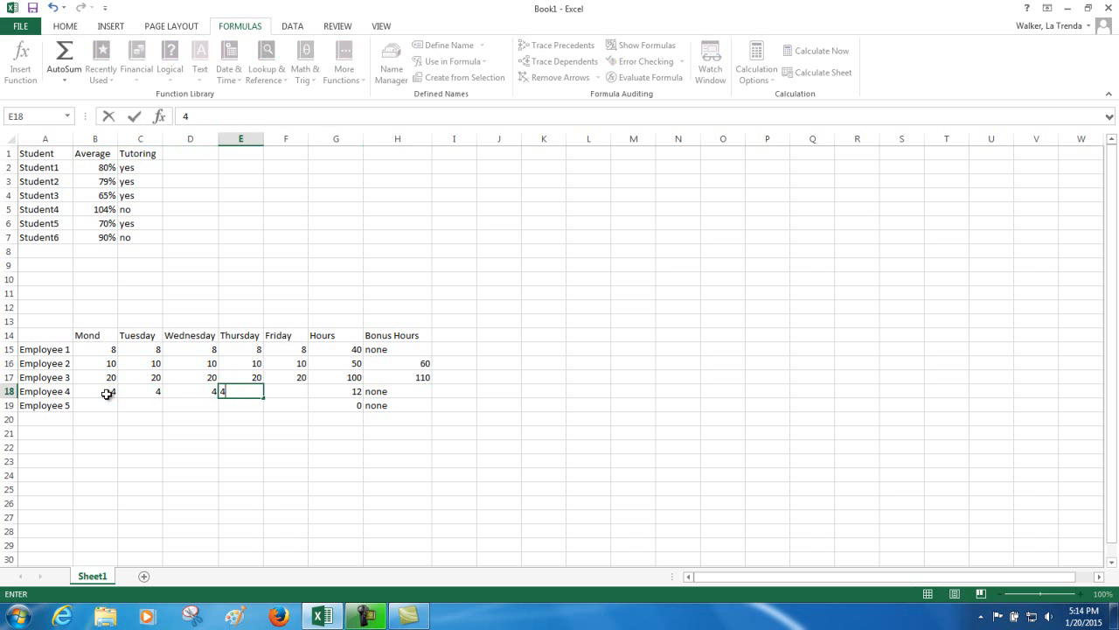
type("4")
key("Tab")
type("4")
key("Tab")
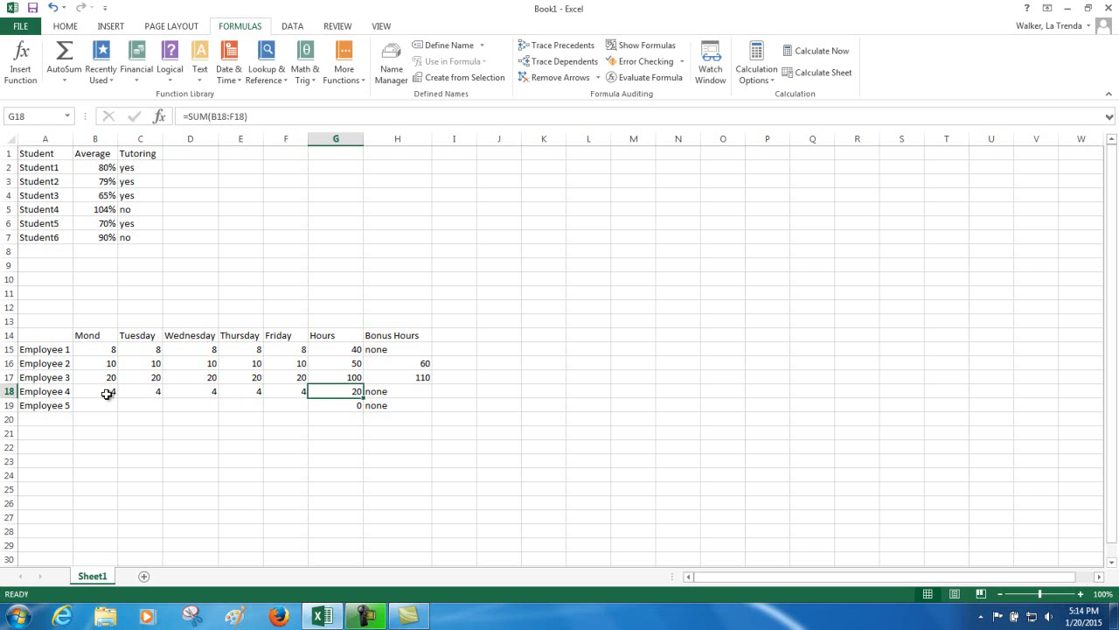
left_click(398, 392)
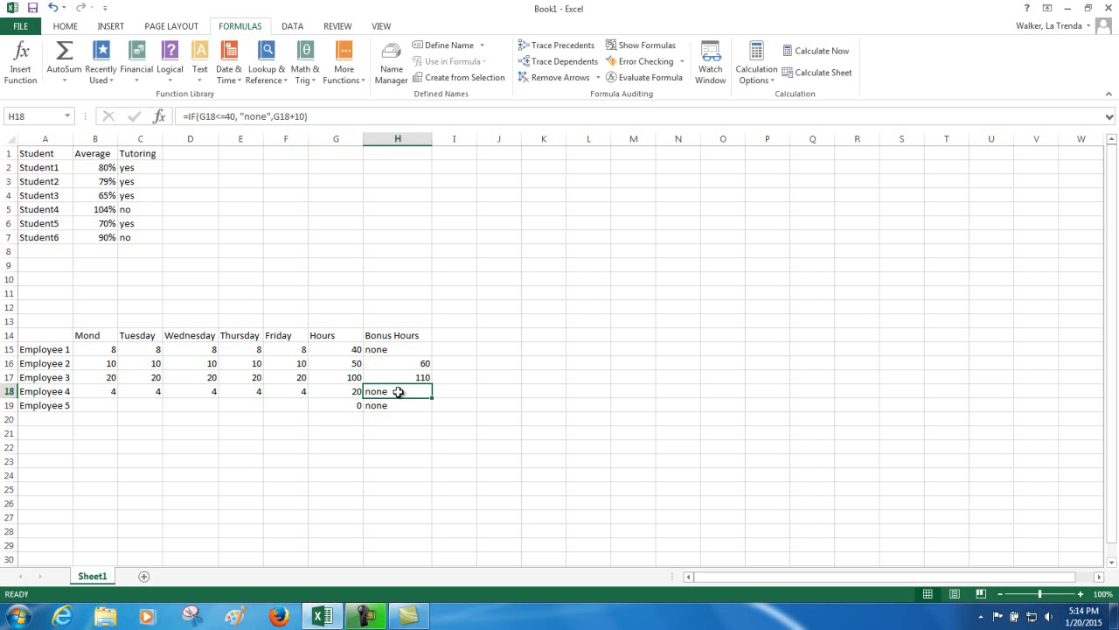
Review Employee 1's Monday and Friday hours, the Hours sum in G15 and the Bonus Hours formula in H15.
left_click(333, 349)
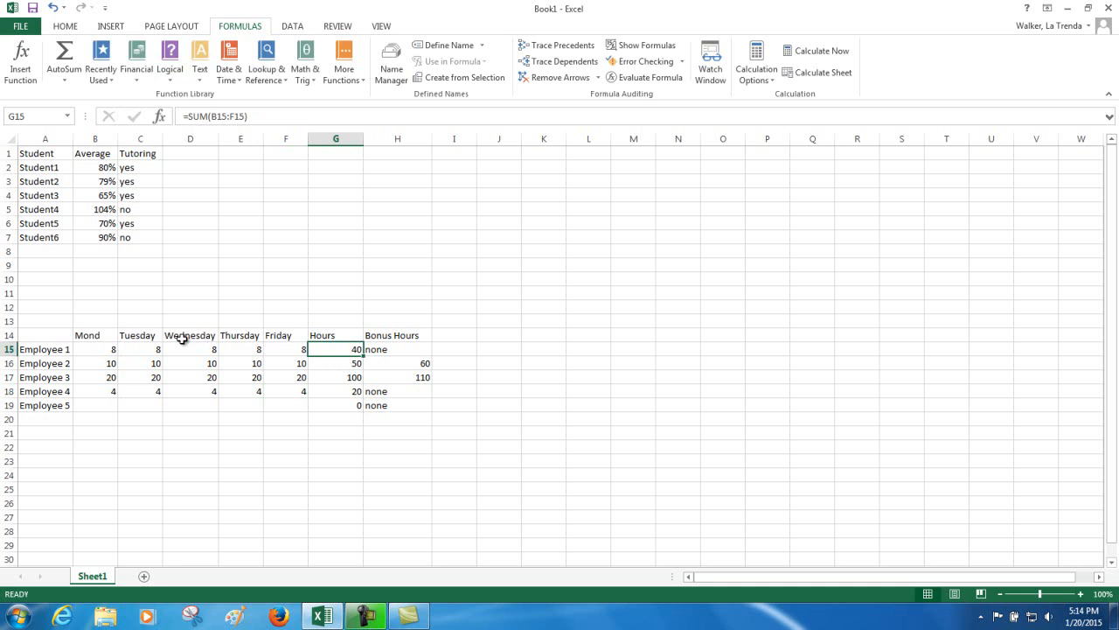
left_click(107, 350)
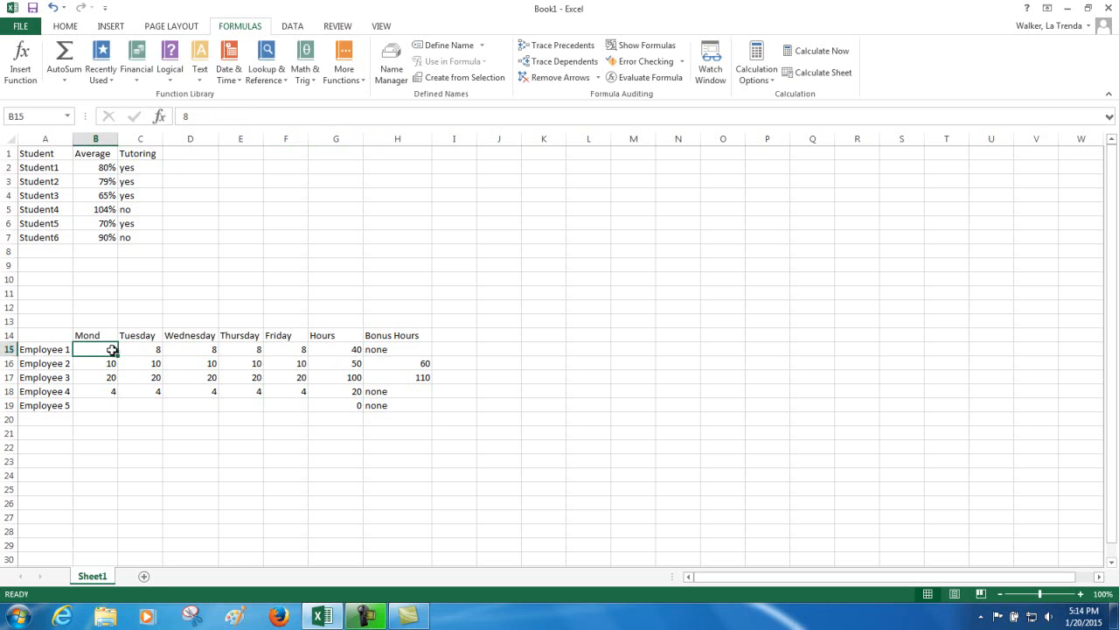
left_click(292, 349)
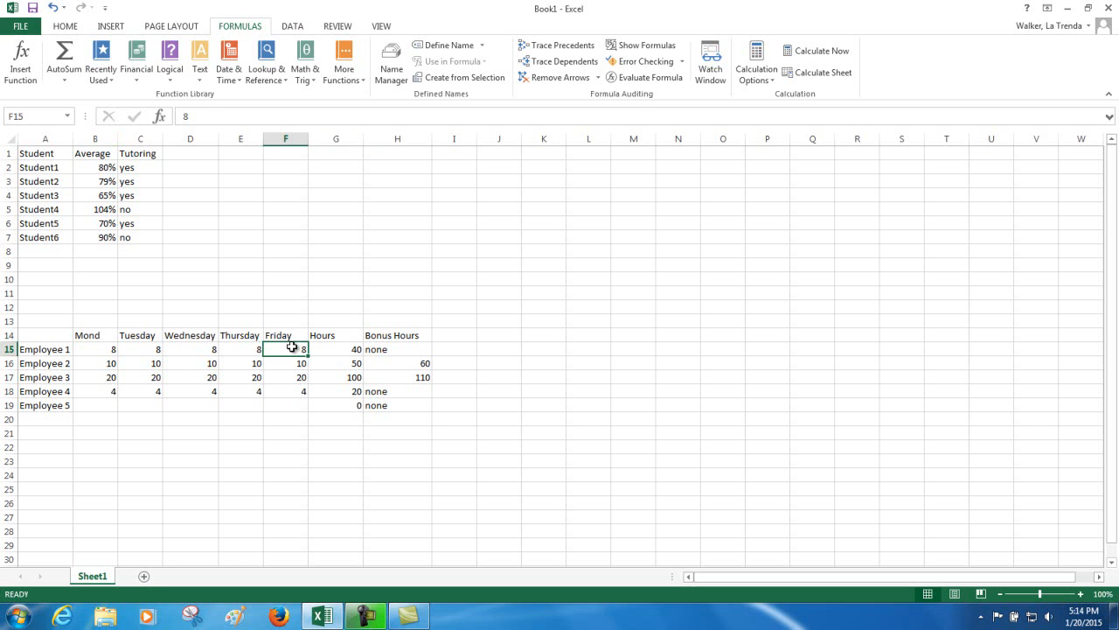
left_click(347, 354)
left_click(382, 349)
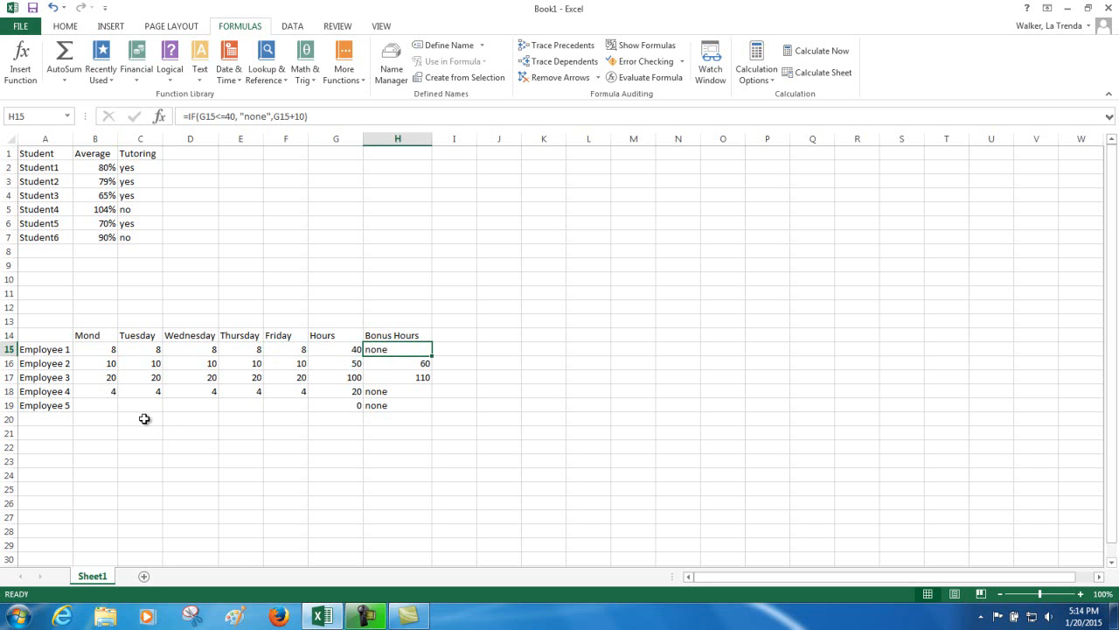
Enter Employee 5's Monday to Friday hours as 9, 8.5, 8.1, 10 and 7, and check the Bonus Hours formula in H19.
left_click(100, 406)
type("9")
key("Tab")
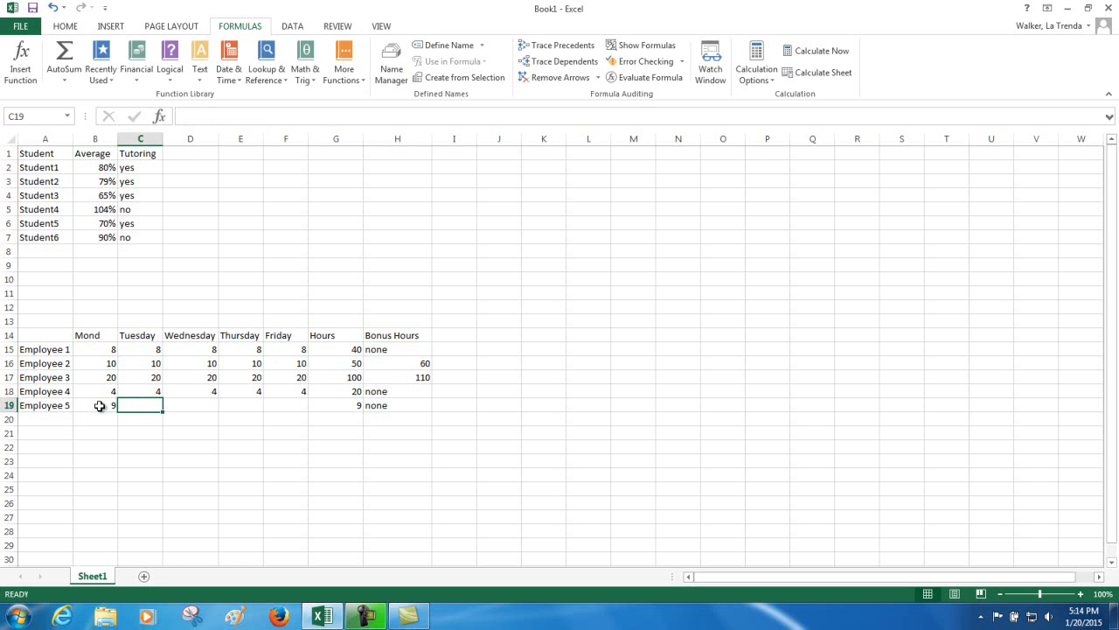
type("8.5")
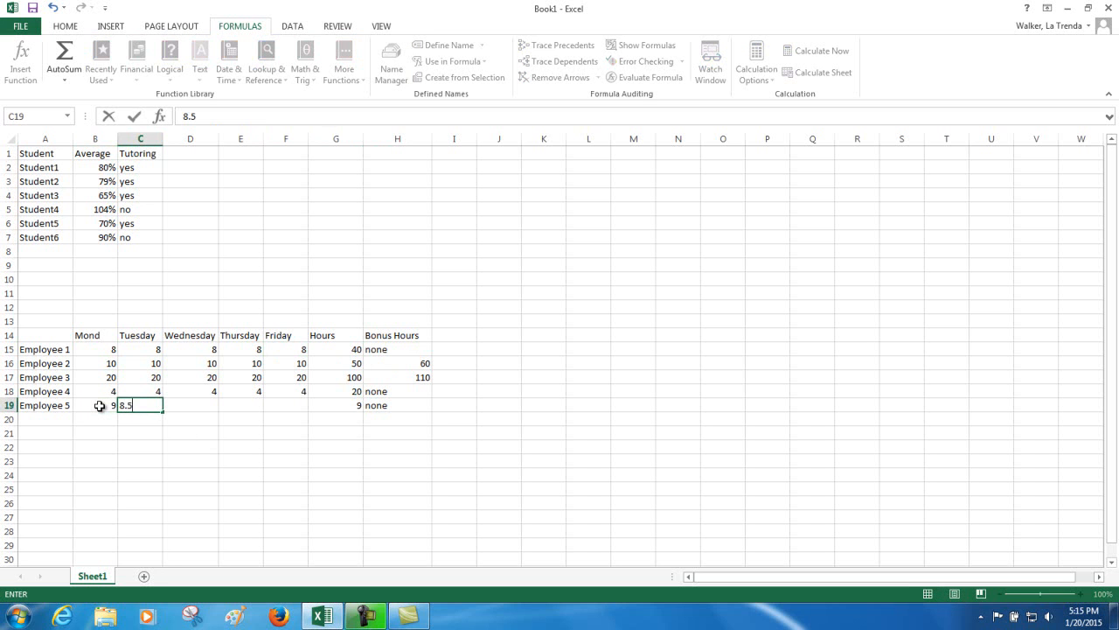
key("Tab")
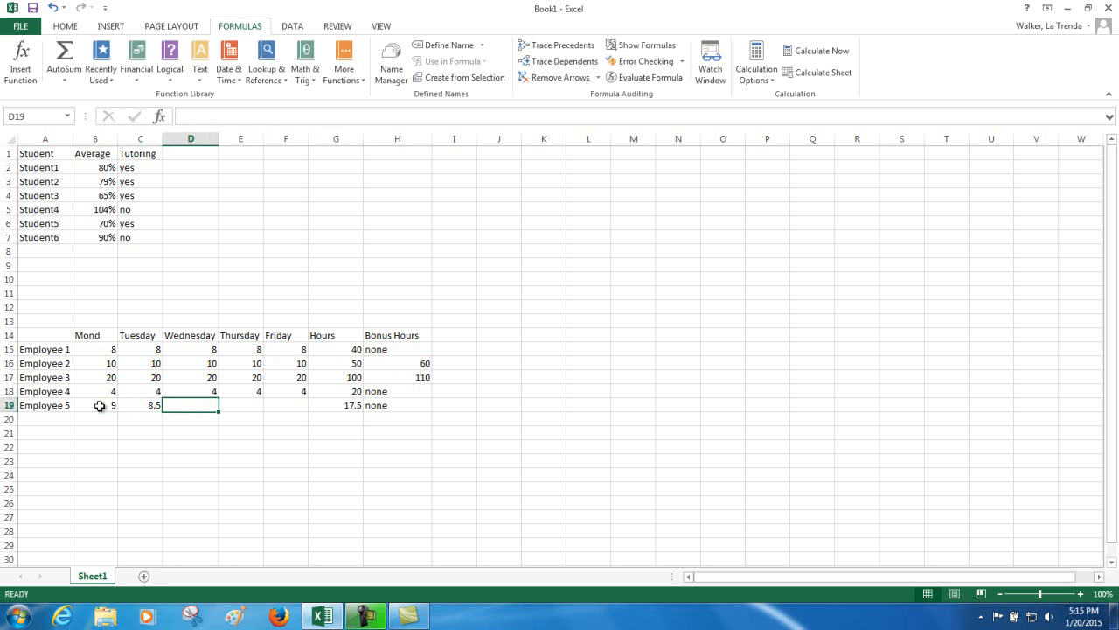
type("8.1")
key("Tab")
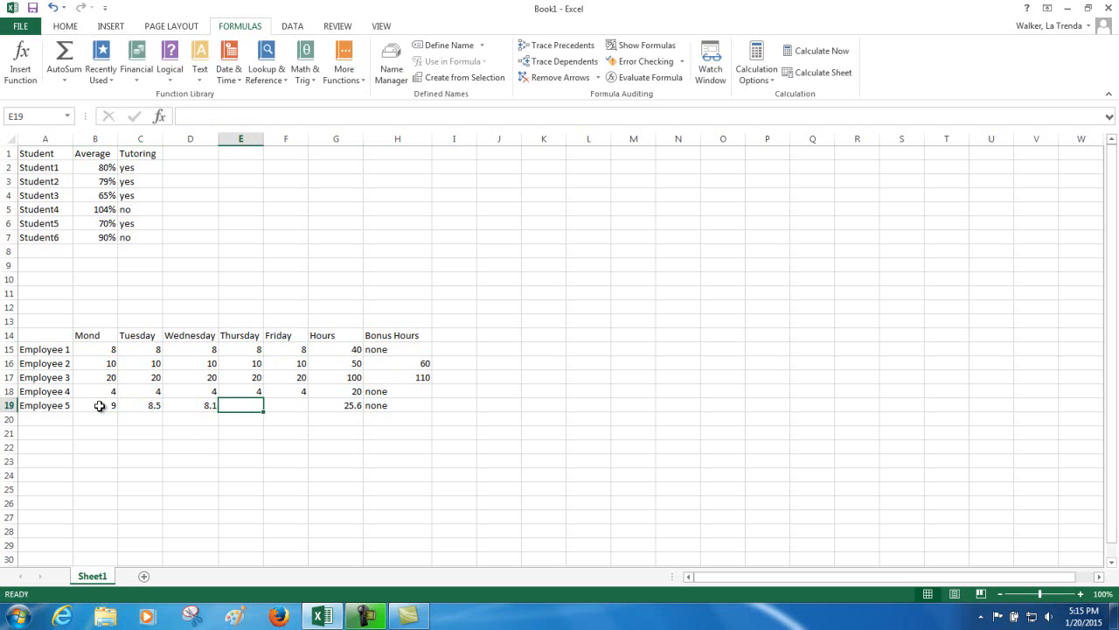
type("10")
key("Tab")
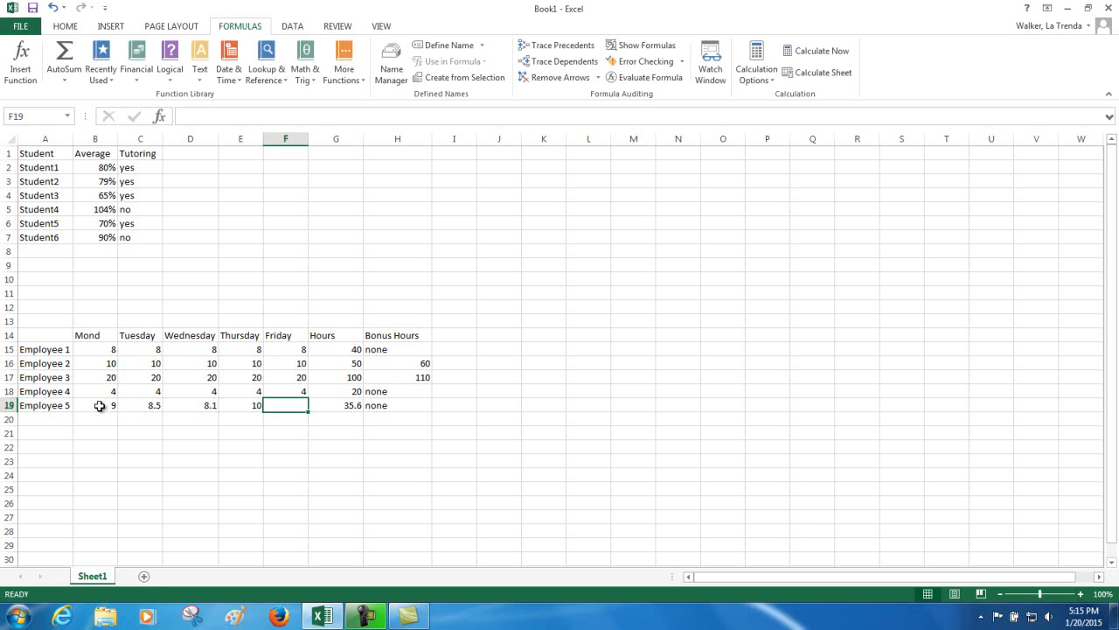
type("7")
key("Tab")
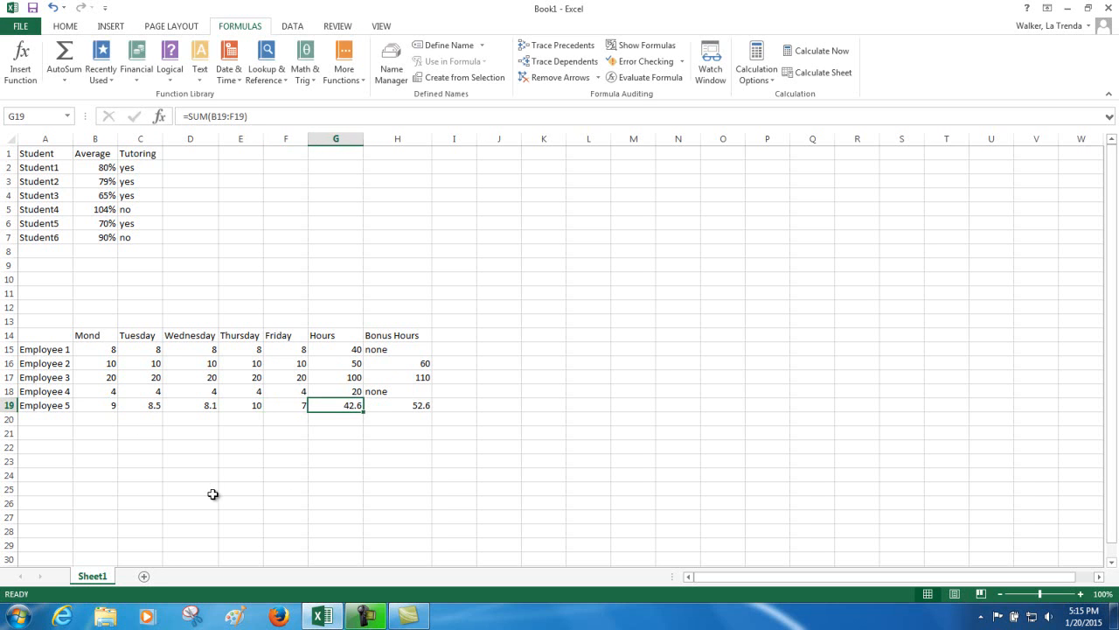
left_click(397, 408)
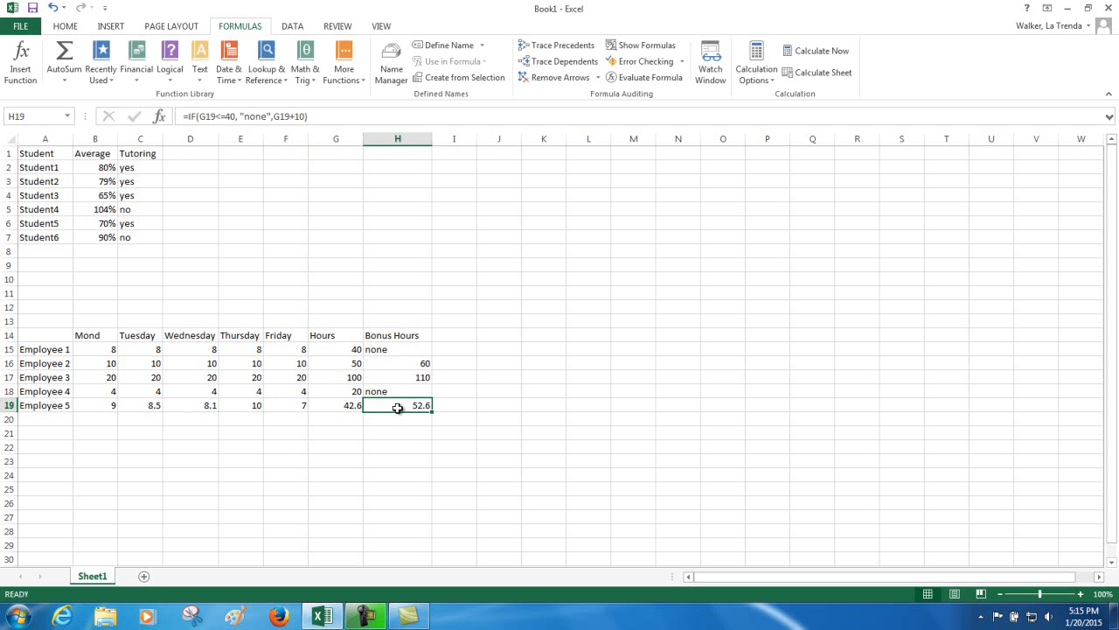